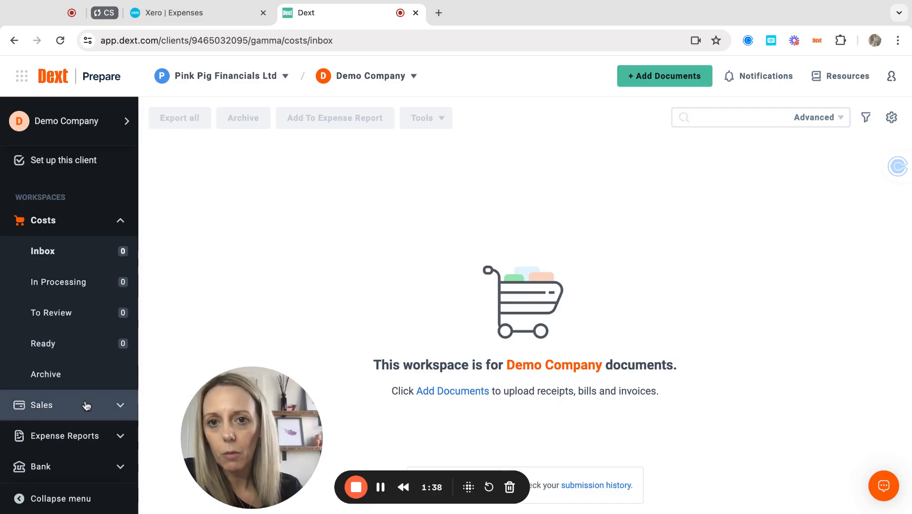
Start connecting the client's Dext Prepare account to Xero from the integrations page.
scroll(86, 405, "down", 5)
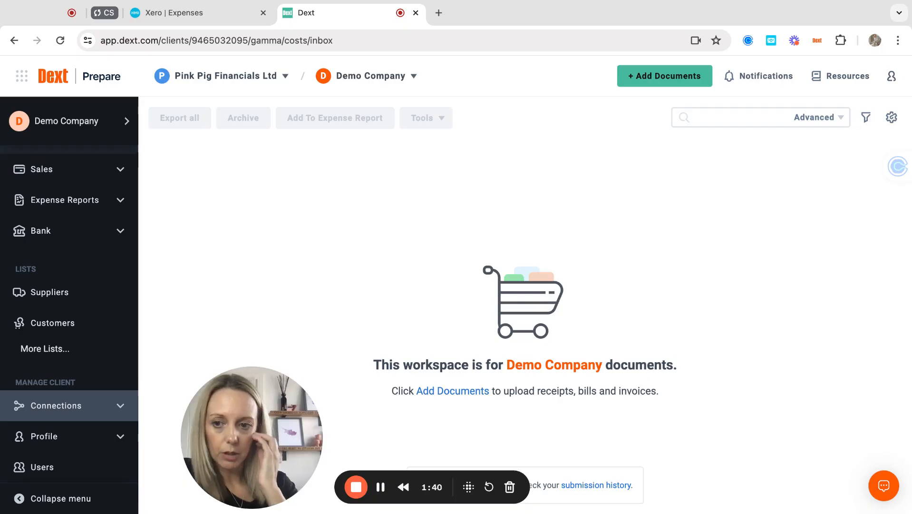
left_click(51, 408)
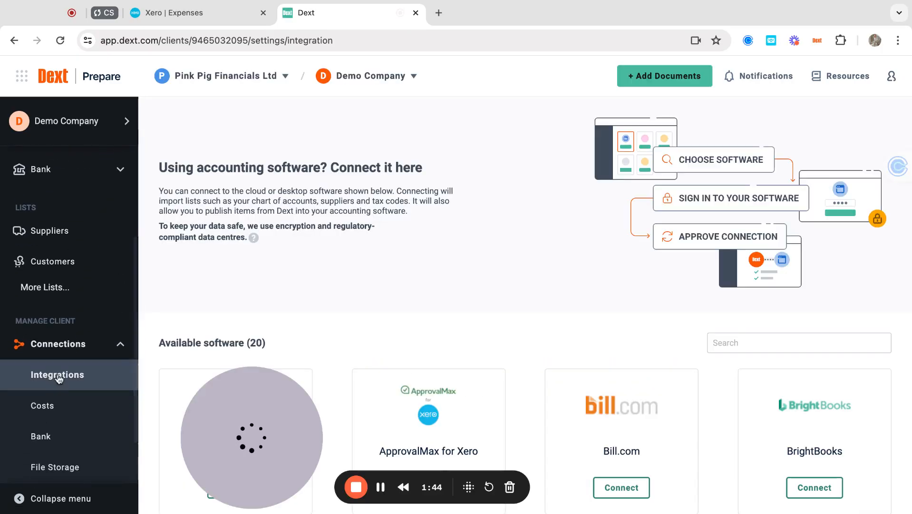
left_click(58, 375)
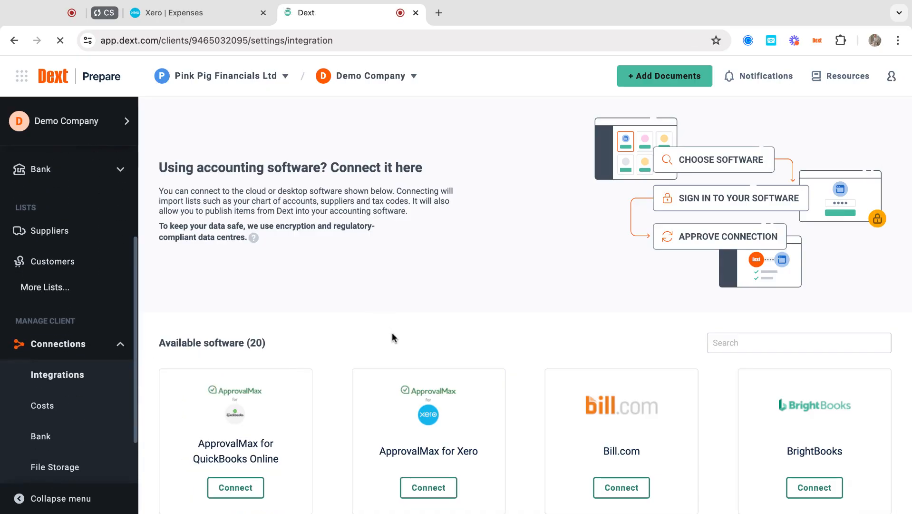
scroll(392, 338, "down", 4)
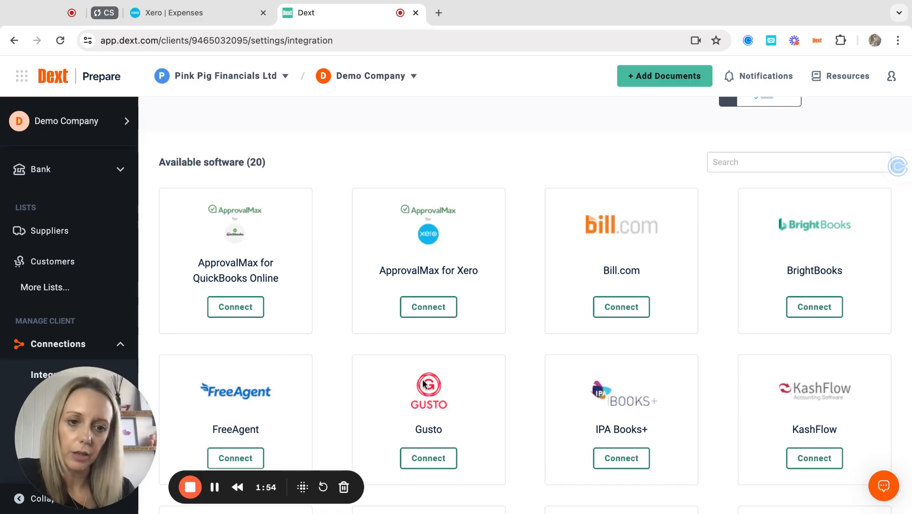
scroll(423, 383, "down", 10)
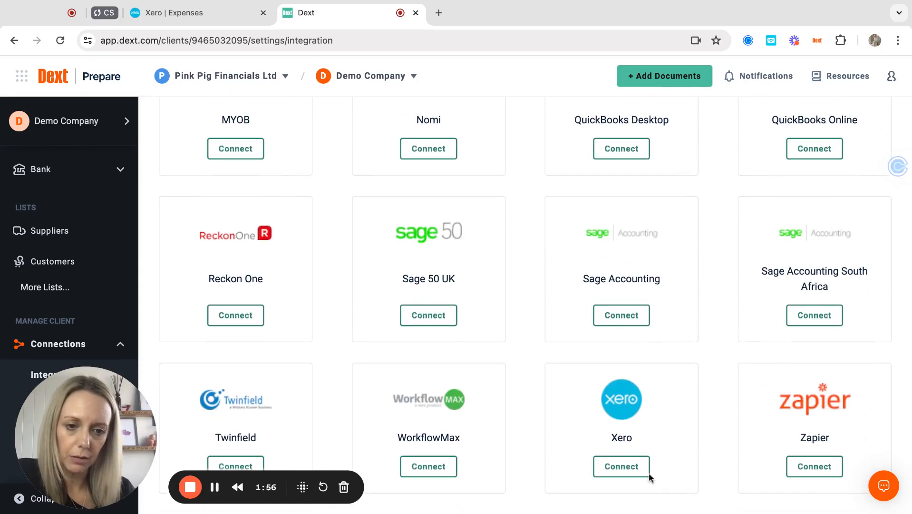
left_click(626, 469)
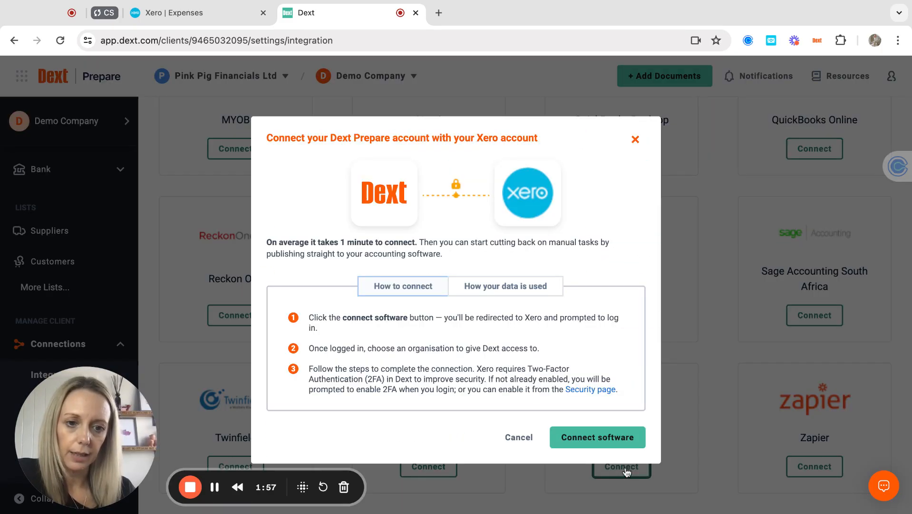
left_click(590, 442)
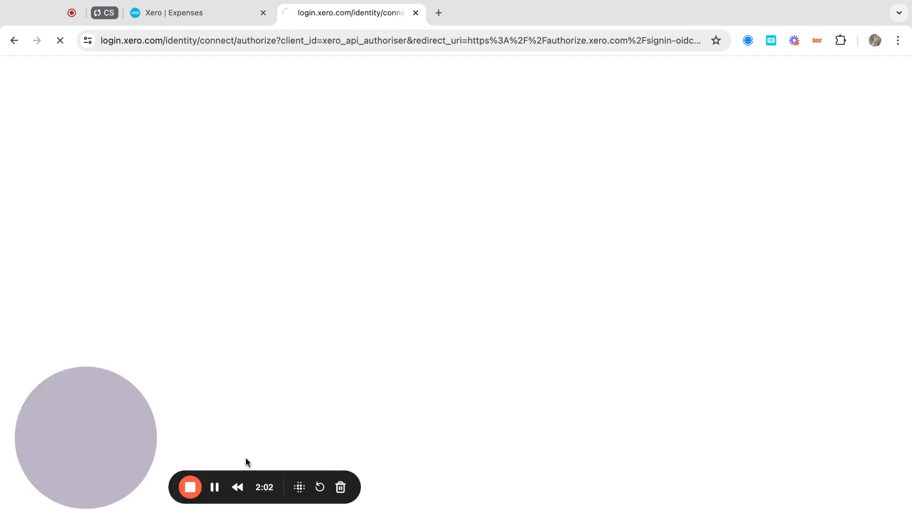
Allow Dext Prepare access to the Demo Company (UK) organisation's data in Xero.
left_click(215, 490)
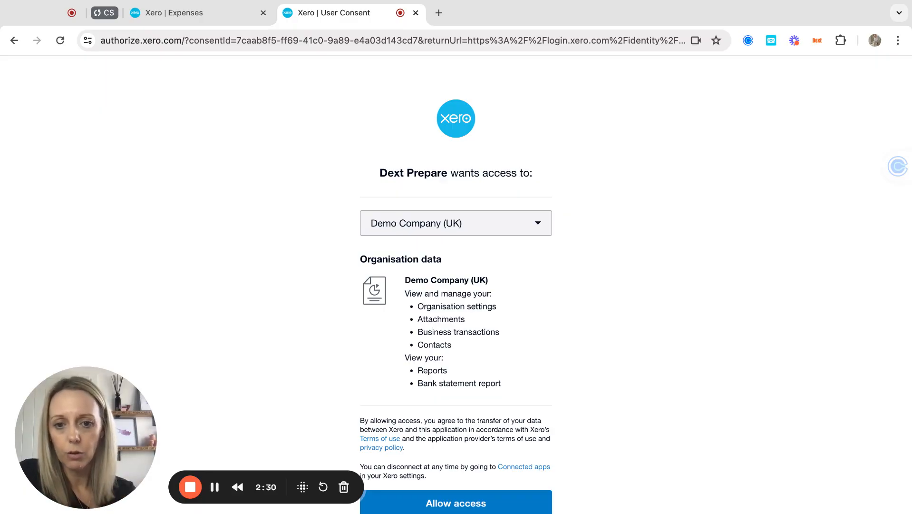
scroll(469, 342, "down", 2)
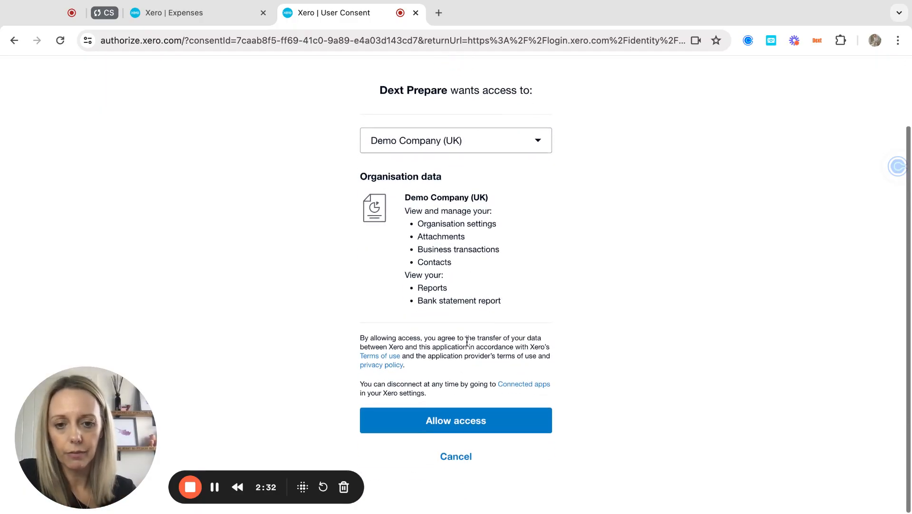
left_click(457, 423)
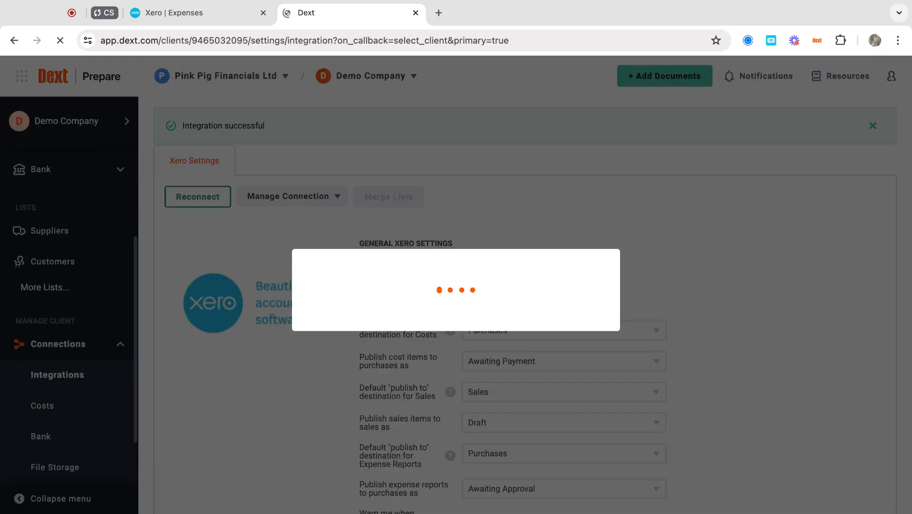
Choose Demo Company (UK) as the Xero organisation to connect and finish the integration setup.
left_click(518, 298)
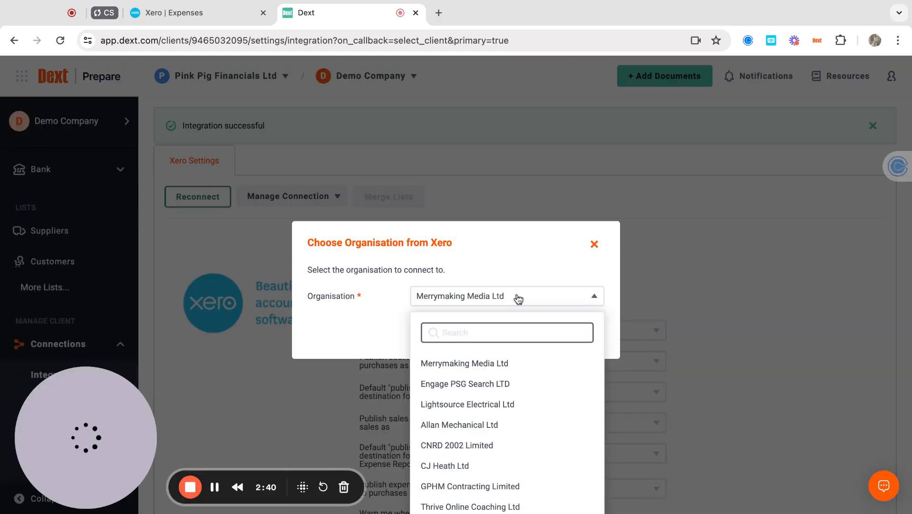
type("de")
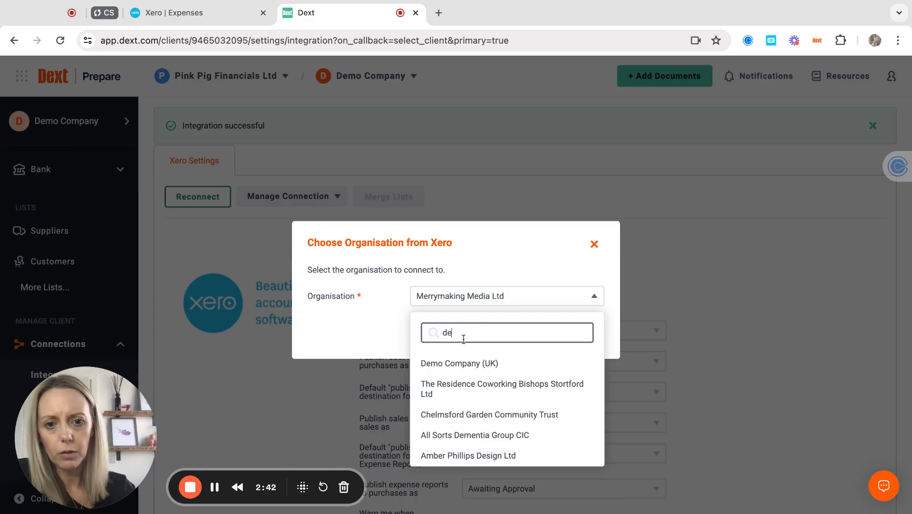
left_click(452, 363)
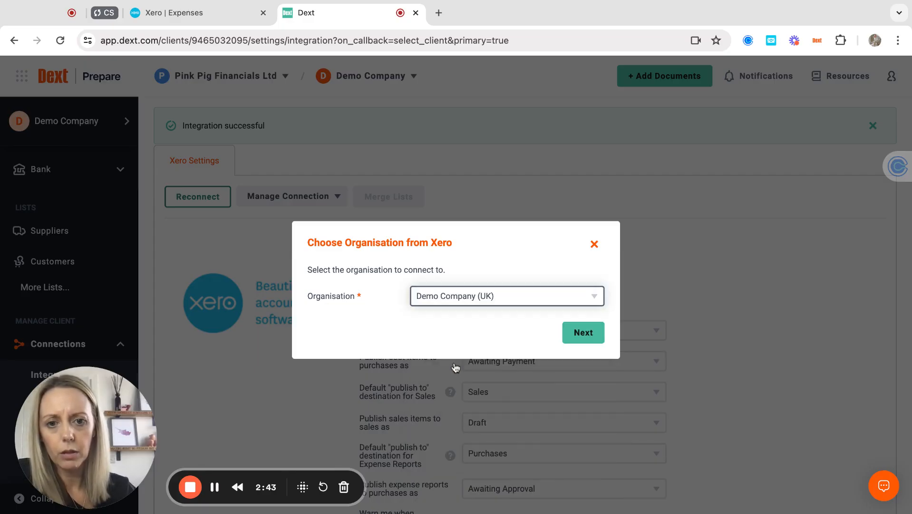
left_click(584, 333)
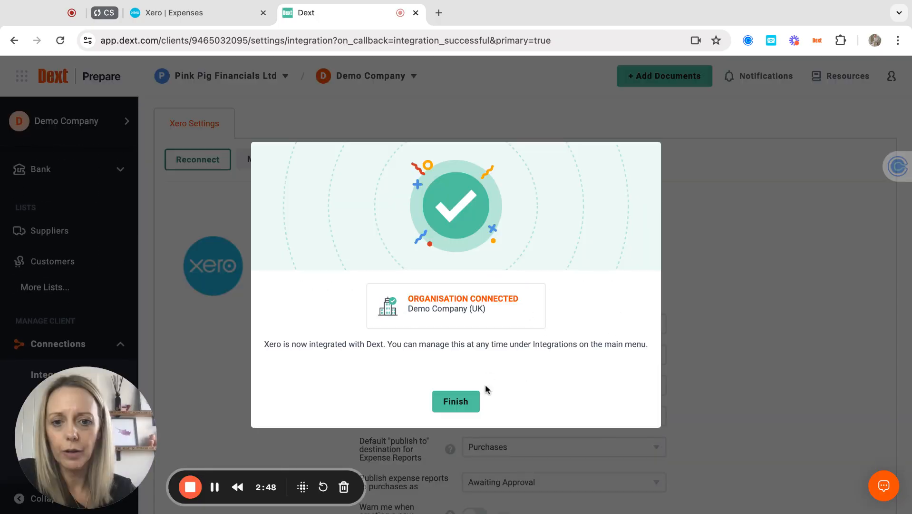
left_click(452, 404)
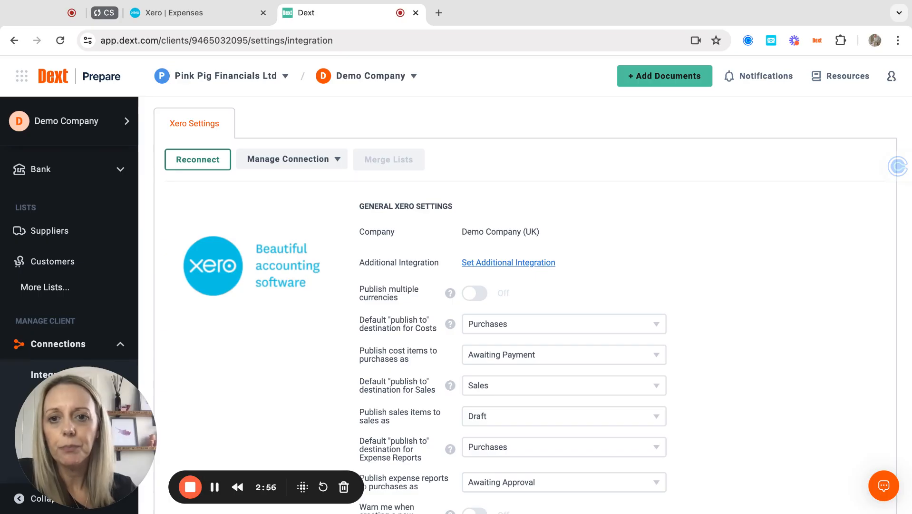
Review the options for managing the Xero connection and the general Xero settings.
left_click(317, 158)
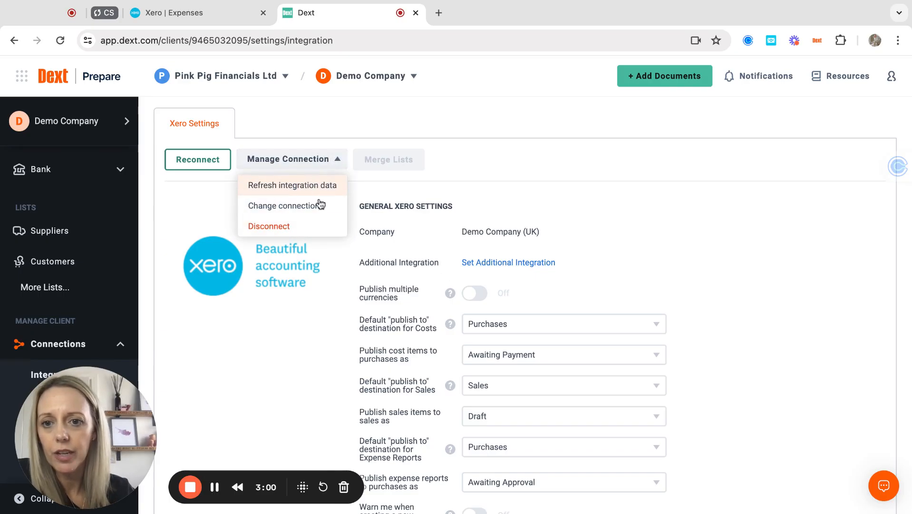
left_click(226, 198)
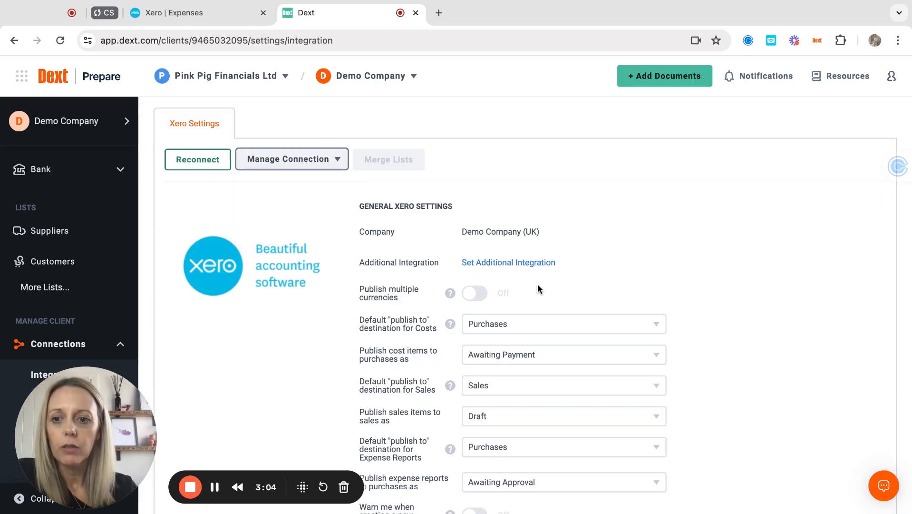
scroll(523, 304, "down", 5)
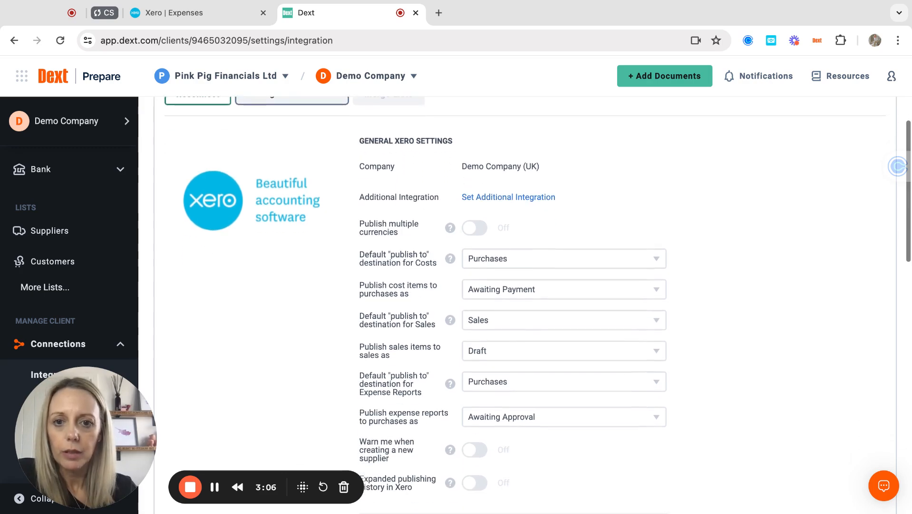
scroll(484, 260, "up", 1)
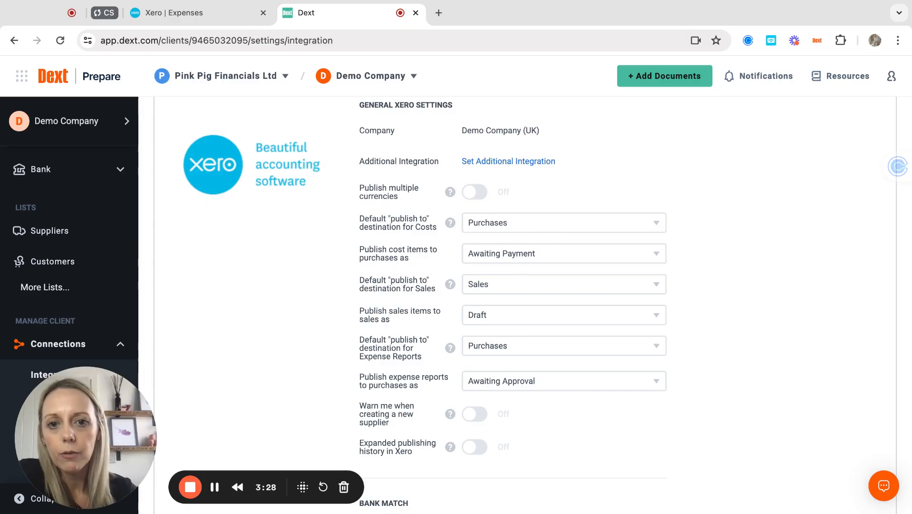
Set the default publishing destination for Costs to Purchases and publish cost items as Awaiting Payment.
left_click(518, 223)
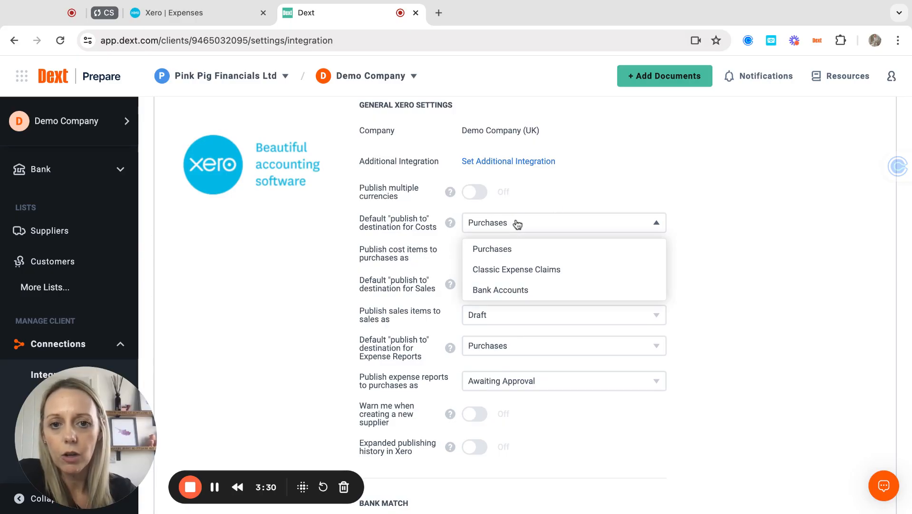
left_click(503, 256)
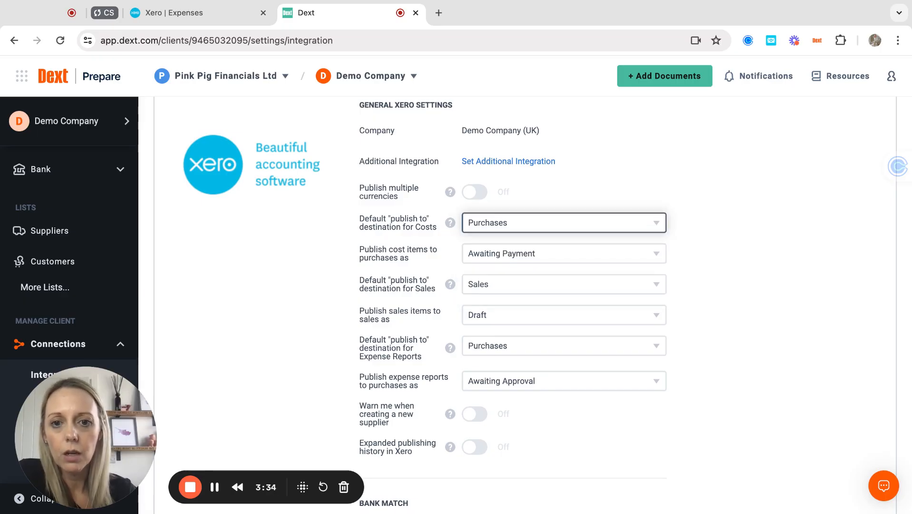
left_click(503, 253)
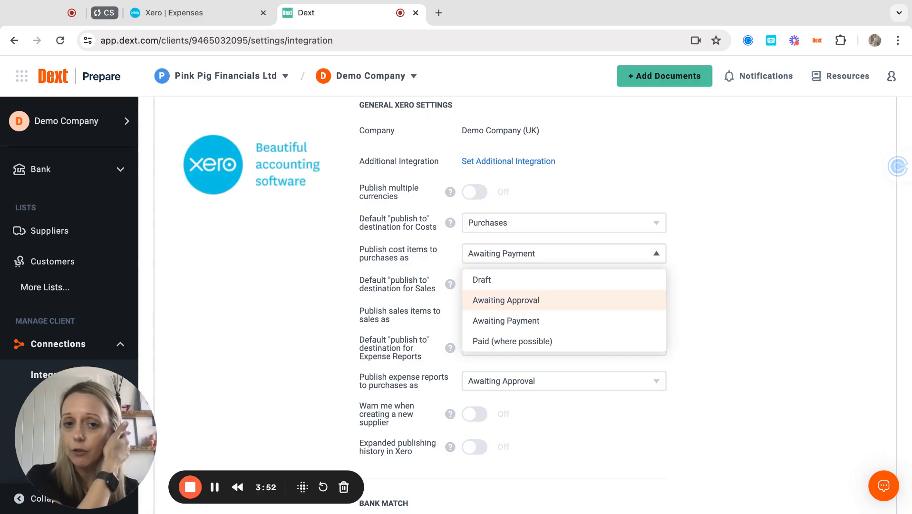
left_click(493, 321)
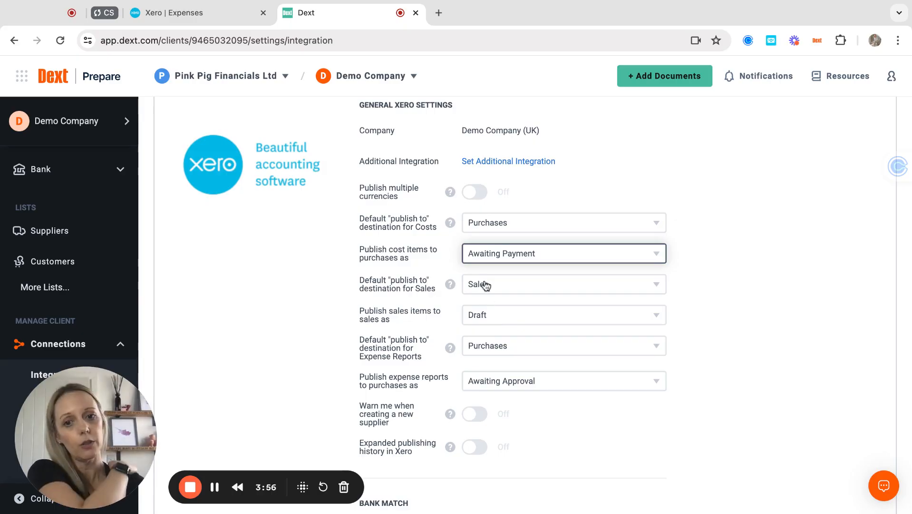
Set sales items to publish as Awaiting Payment and the default destination for Expense Reports to Purchases.
left_click(494, 315)
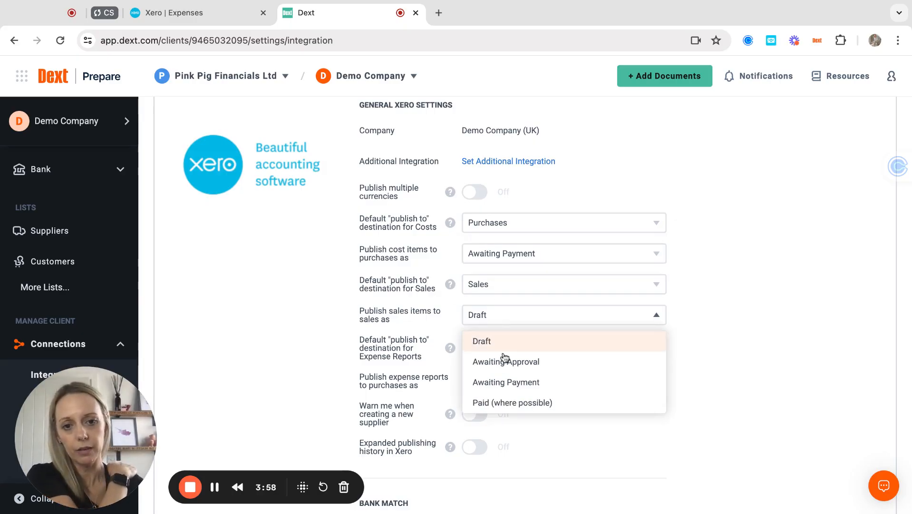
left_click(504, 382)
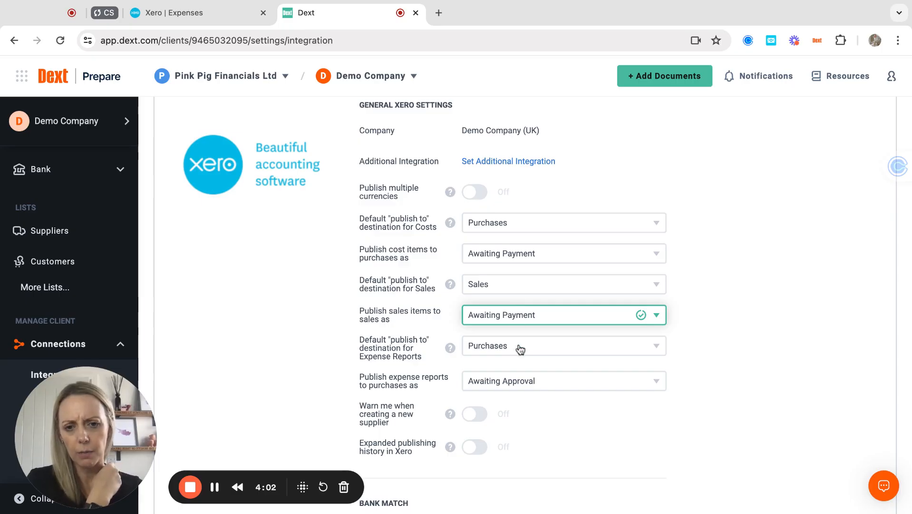
left_click(536, 349)
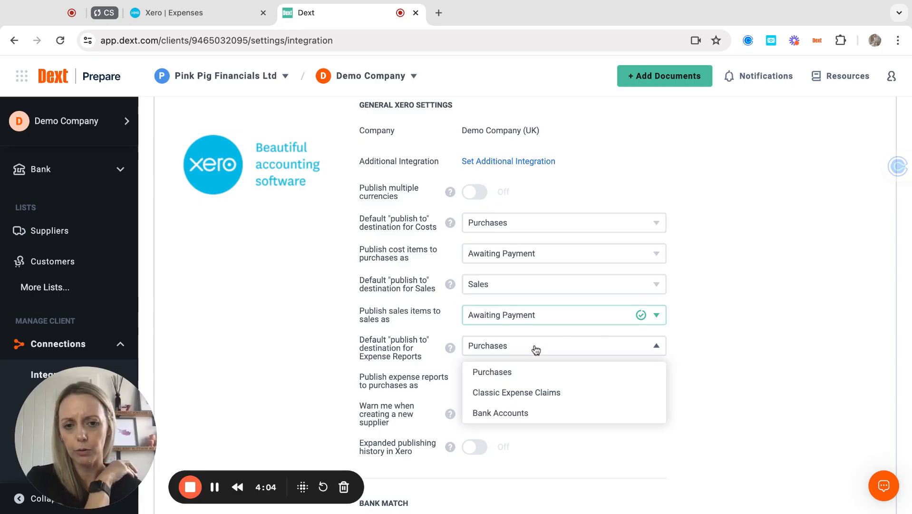
left_click(501, 375)
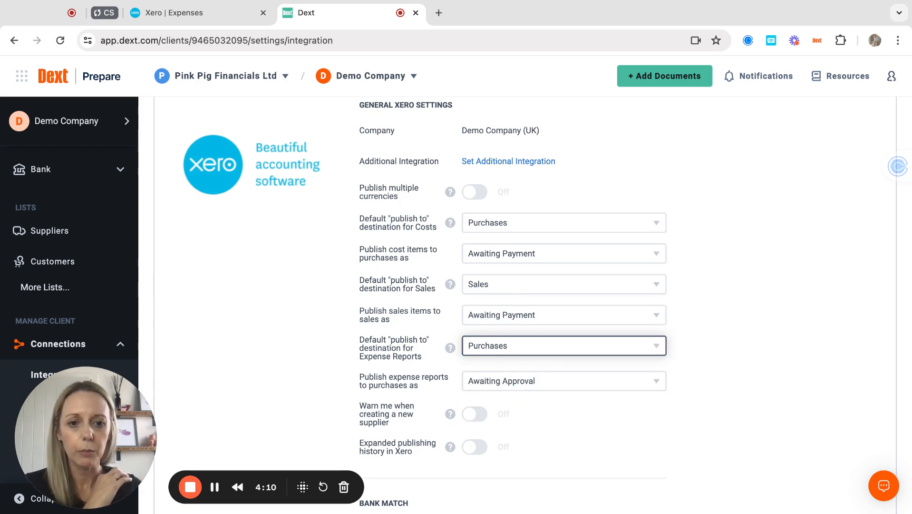
Turn on the warning for creating a new supplier.
scroll(471, 332, "down", 5)
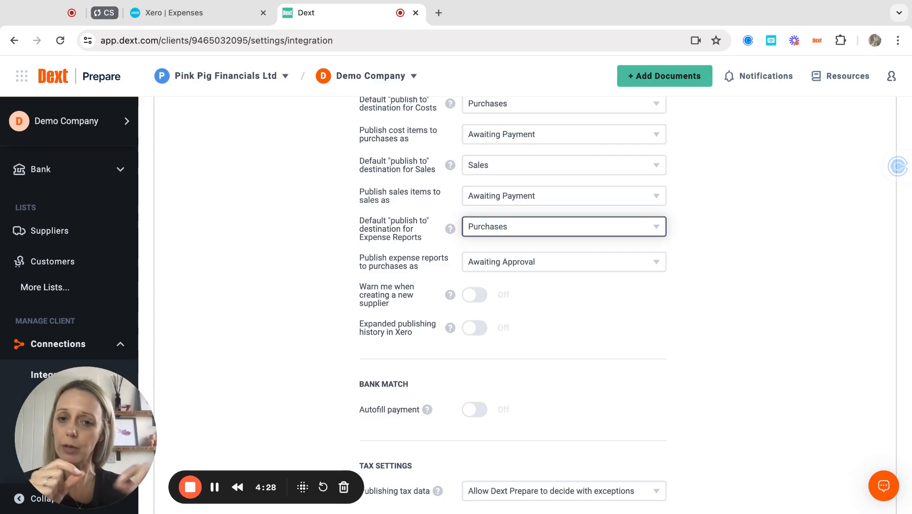
left_click(480, 298)
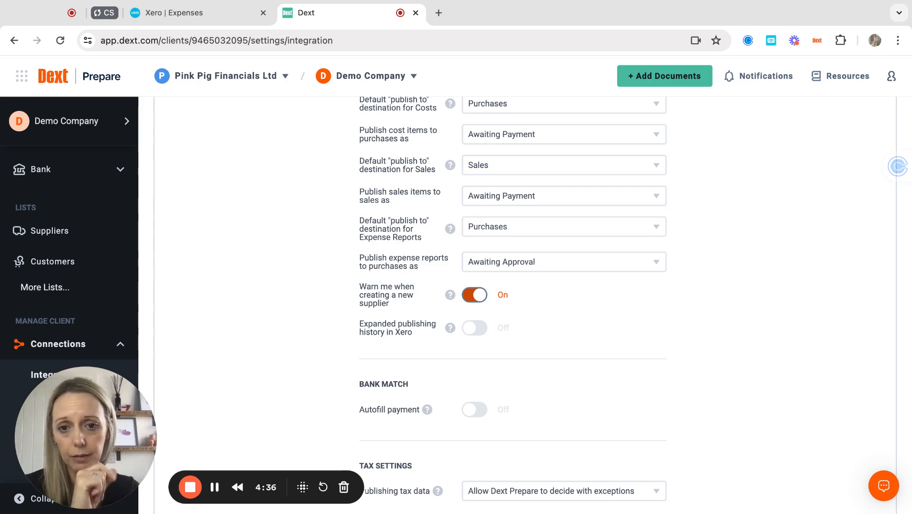
Set the integration's publishing tax data option to Allow Dext Prepare to decide.
scroll(518, 345, "down", 3)
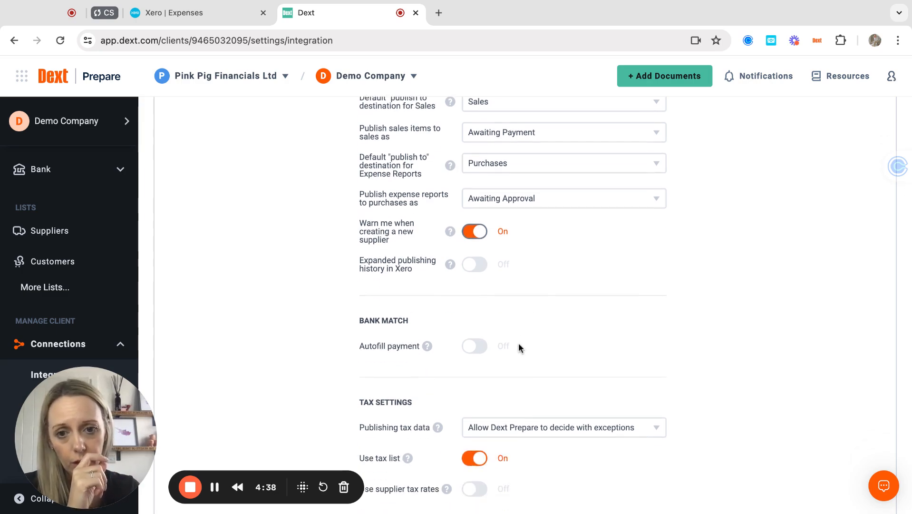
scroll(518, 343, "down", 5)
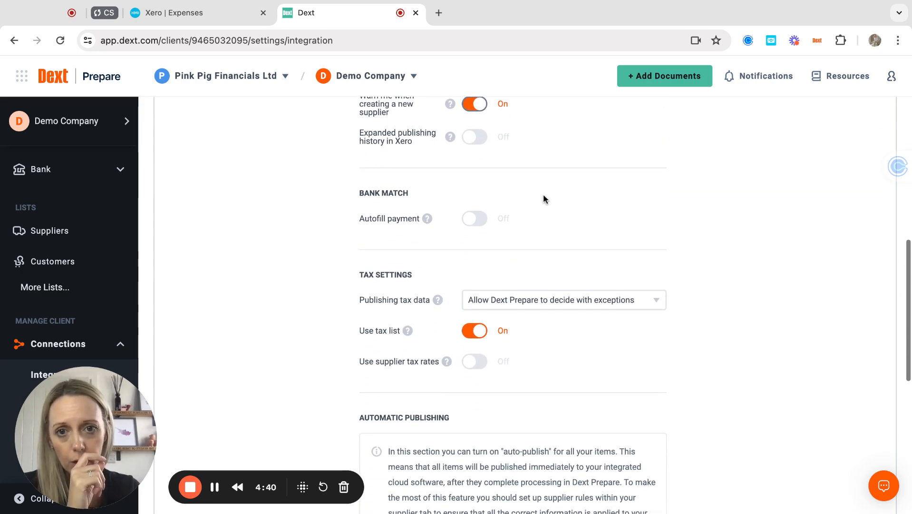
mouse_move(450, 136)
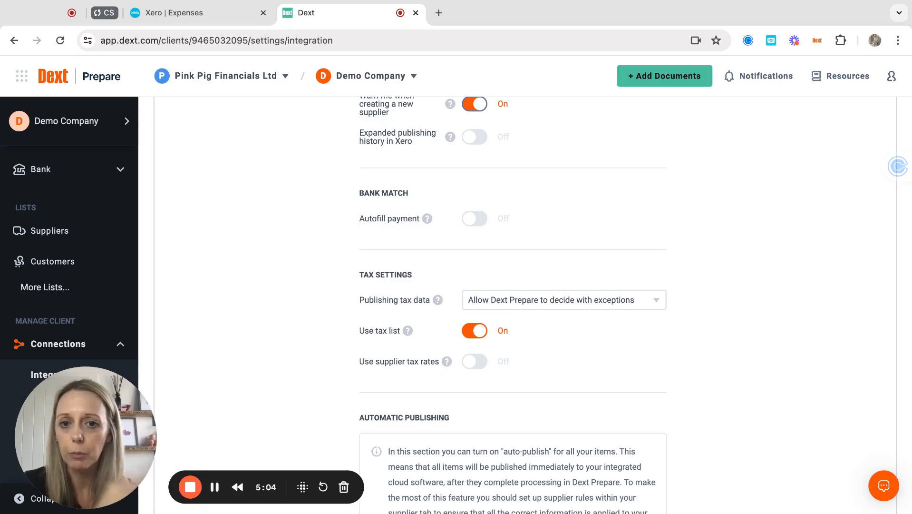
mouse_move(428, 220)
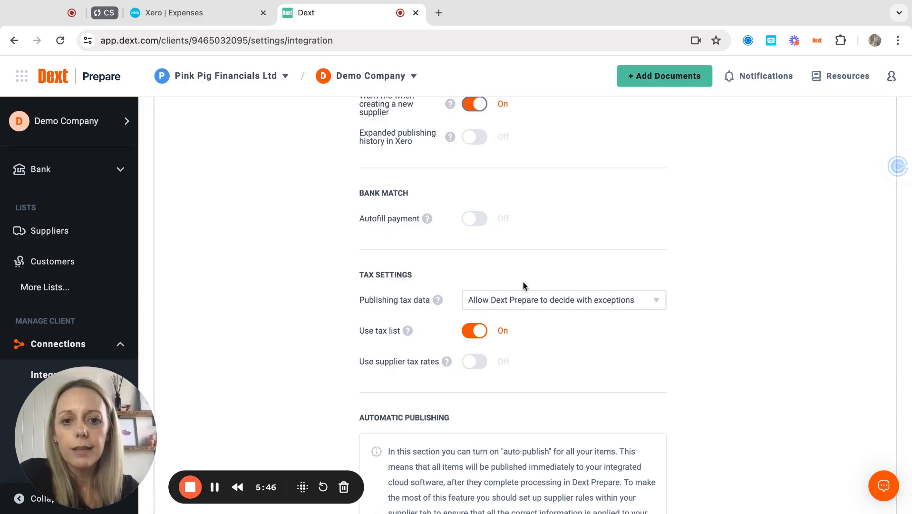
mouse_move(408, 331)
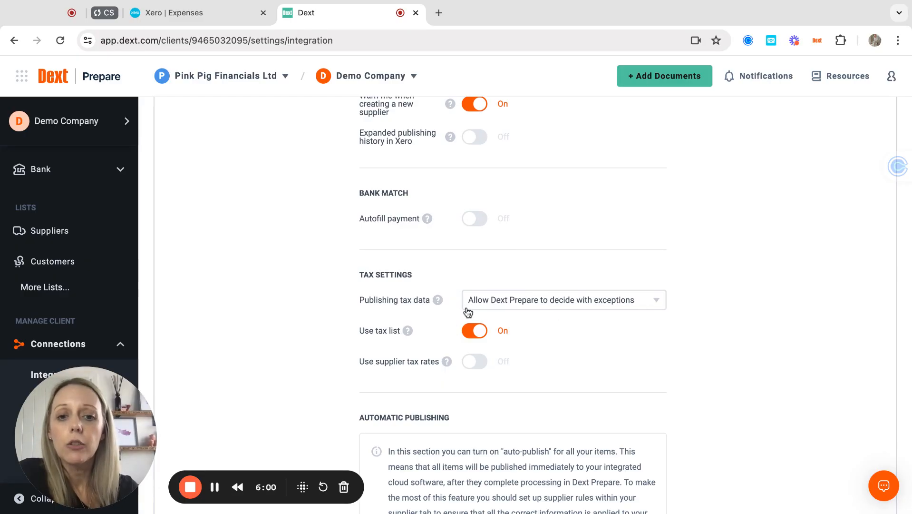
left_click(597, 303)
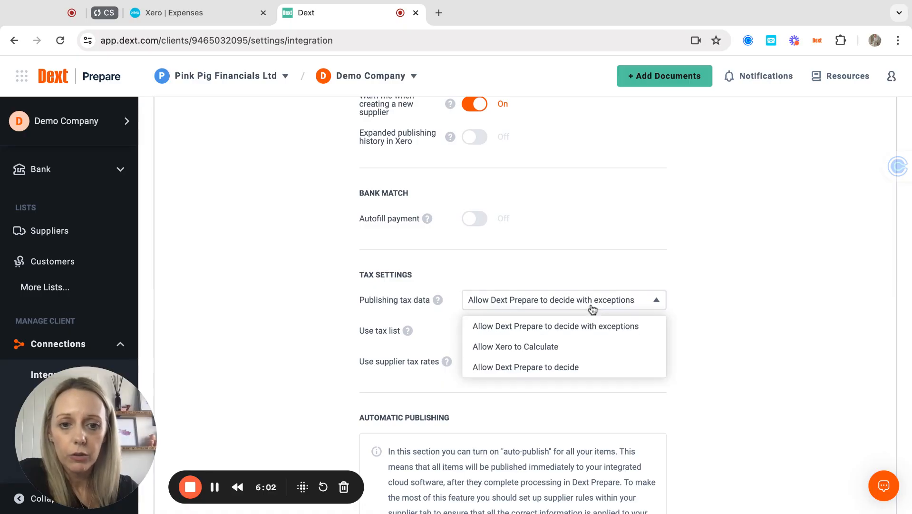
left_click(575, 371)
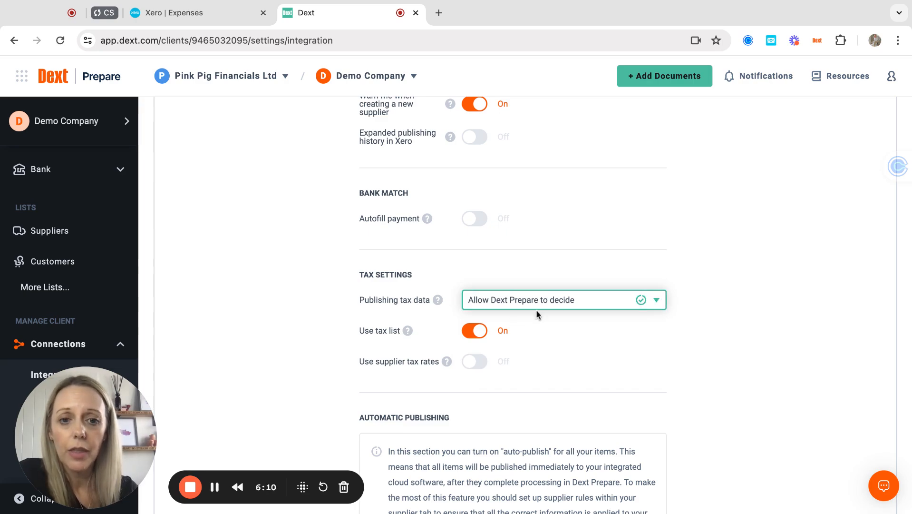
Try Allow Xero to Calculate for publishing tax data and switching off the tax list, and revert both settings.
left_click(555, 302)
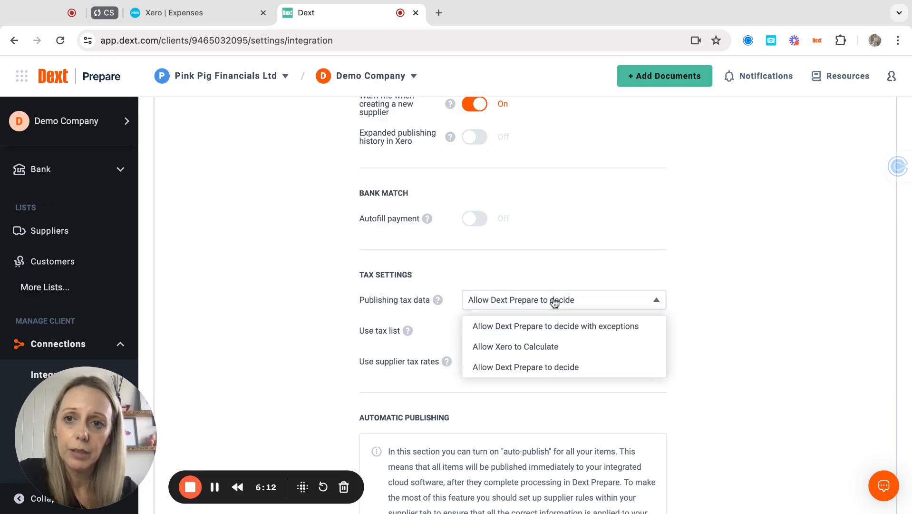
left_click(524, 351)
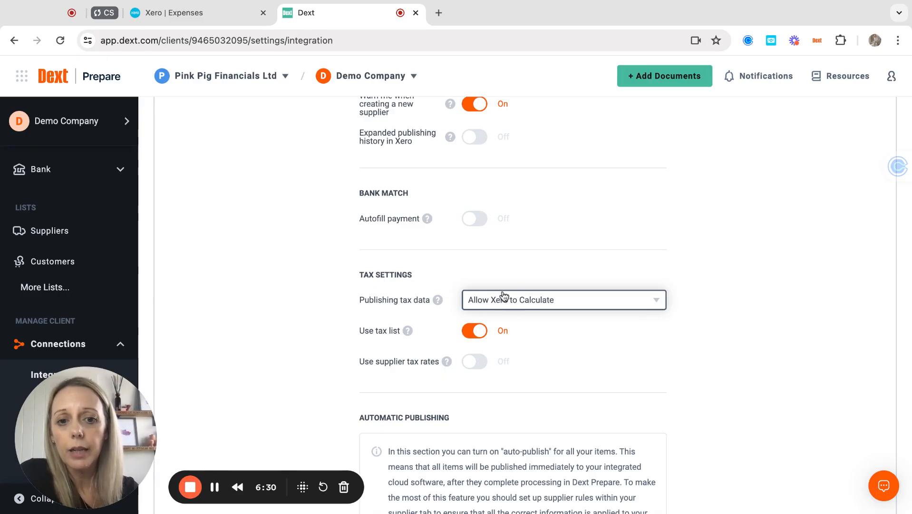
left_click(471, 332)
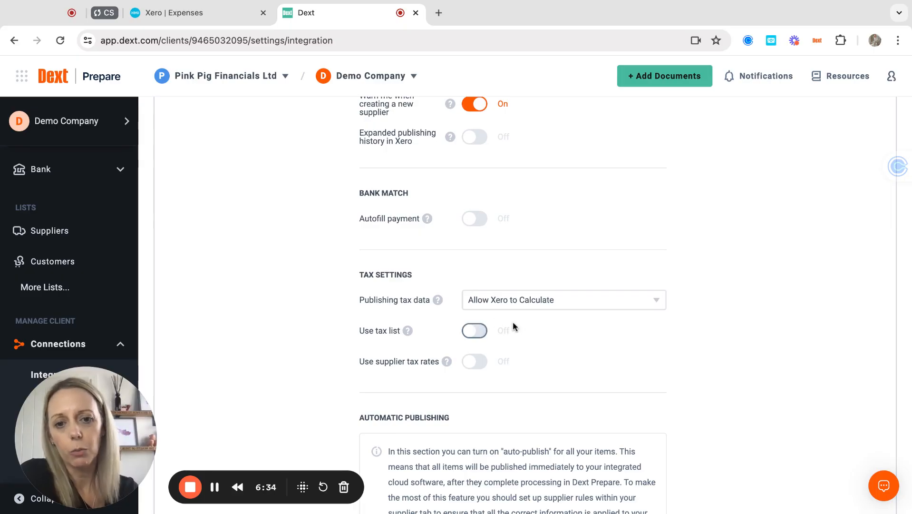
left_click(481, 336)
left_click(551, 303)
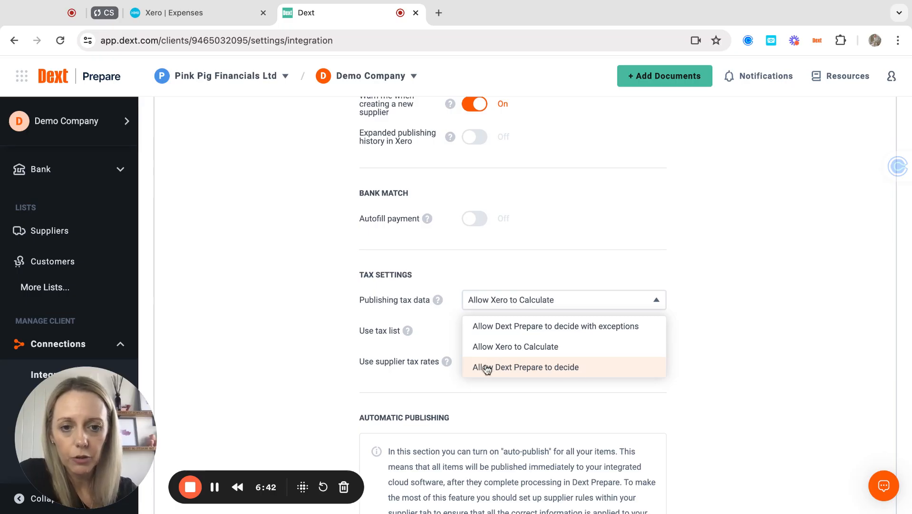
left_click(562, 375)
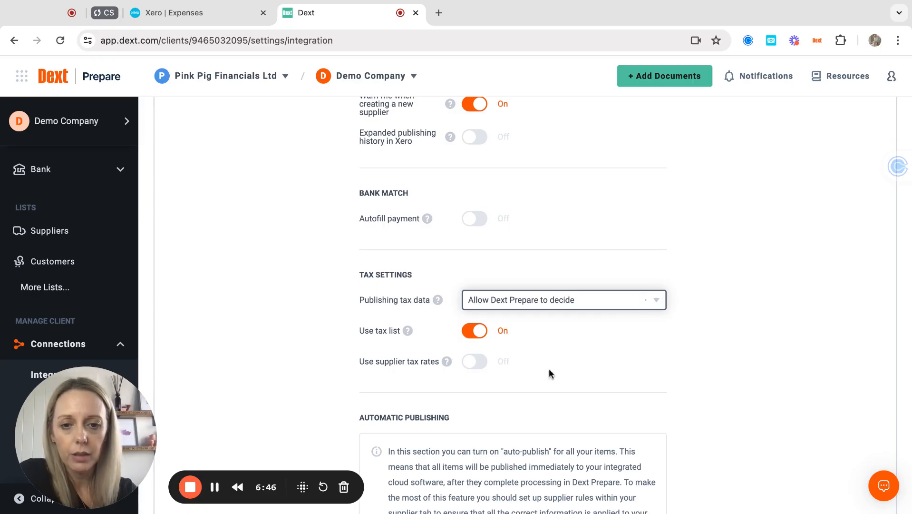
Turn on automatic publishing for all items and confirm the change.
scroll(523, 369, "down", 2)
mouse_move(447, 259)
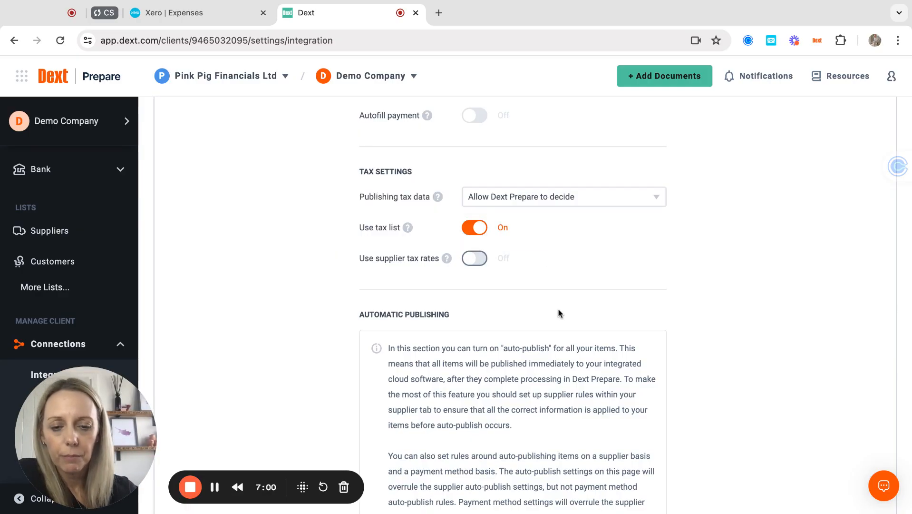
scroll(559, 312, "down", 5)
scroll(559, 310, "up", 2)
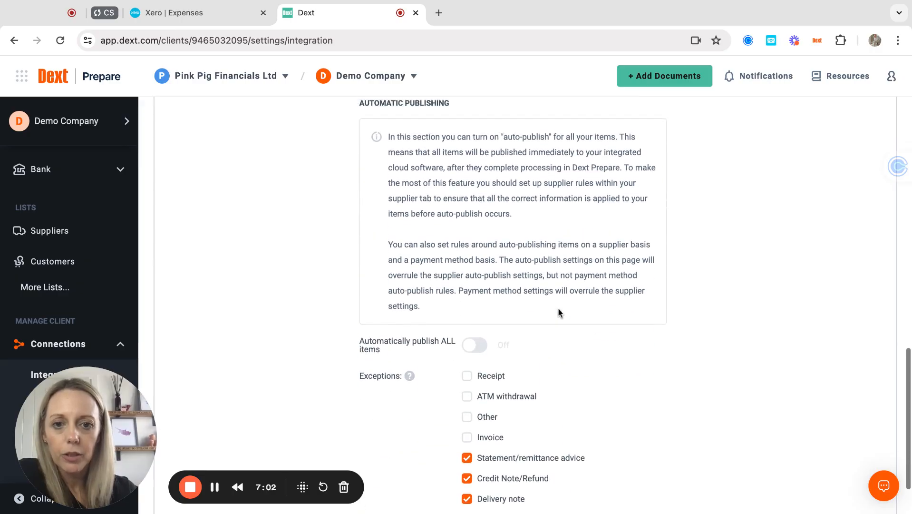
scroll(559, 310, "up", 1)
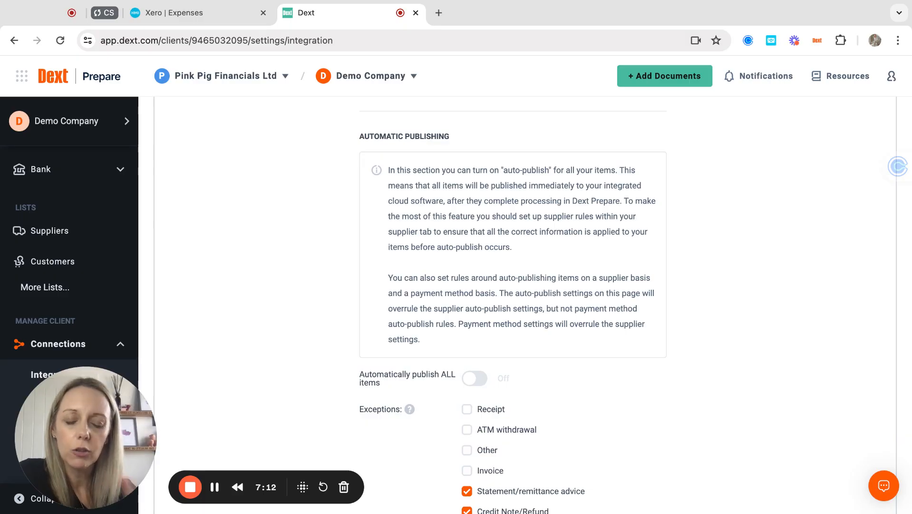
left_click(482, 379)
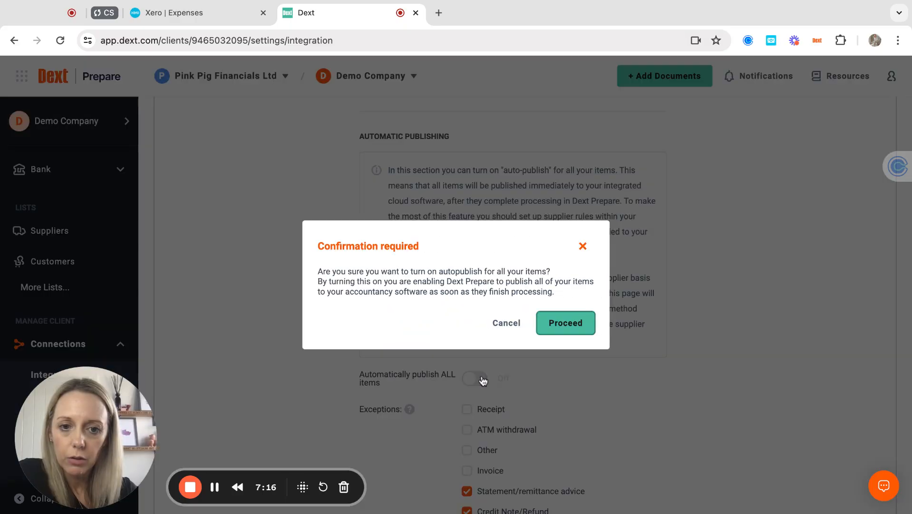
left_click(566, 322)
Add ATM withdrawal, Other, Mileage and Expense Statement to the automatic publishing exceptions, and remove Credit Note/Refund from them.
scroll(571, 361, "down", 2)
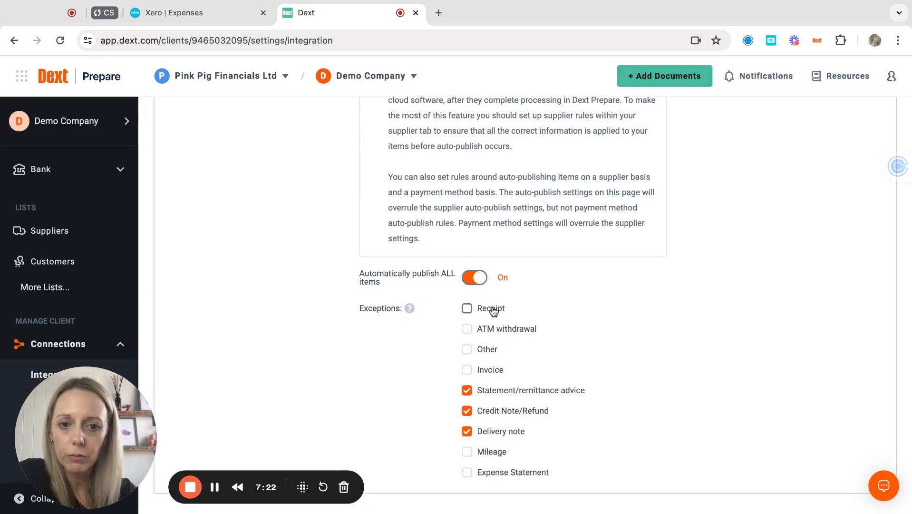
left_click(467, 329)
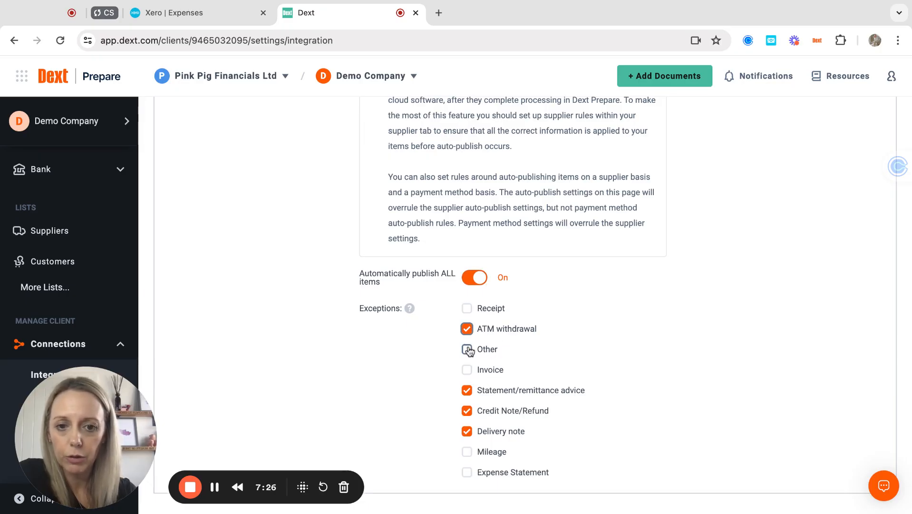
left_click(469, 349)
left_click(466, 452)
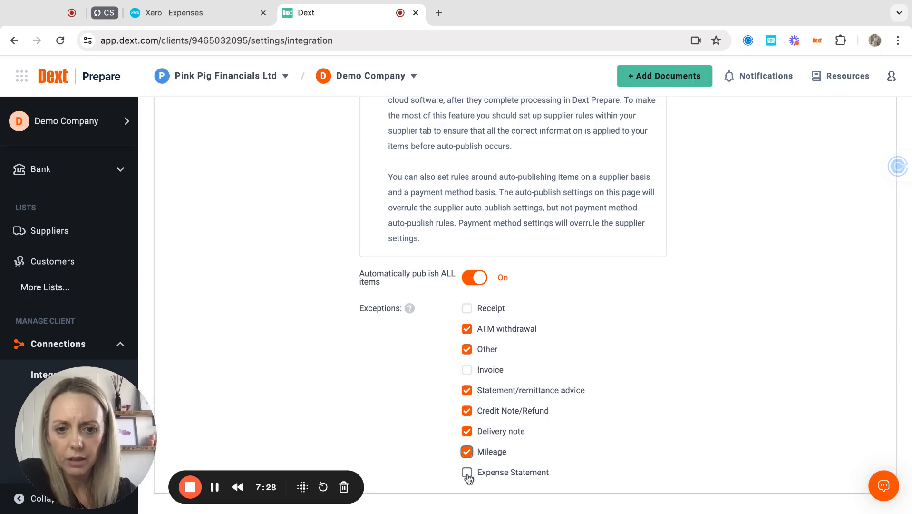
left_click(467, 472)
scroll(562, 446, "down", 1)
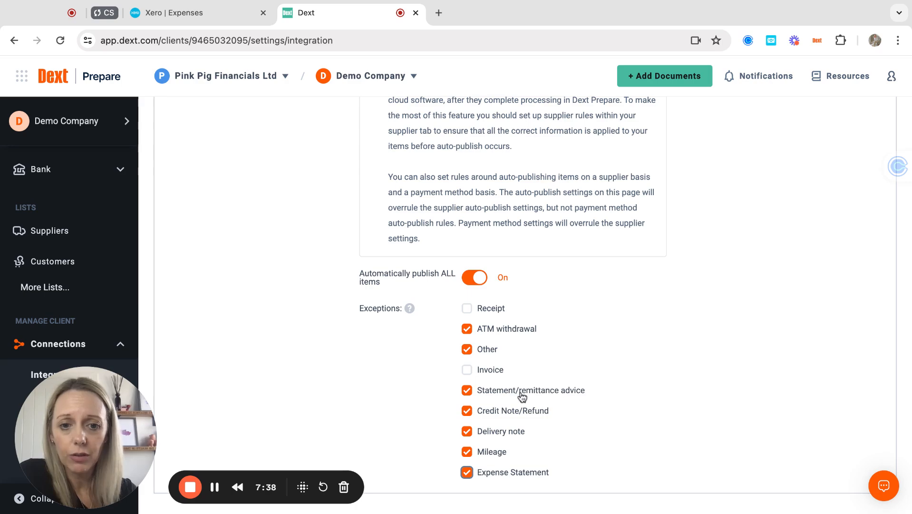
left_click(466, 411)
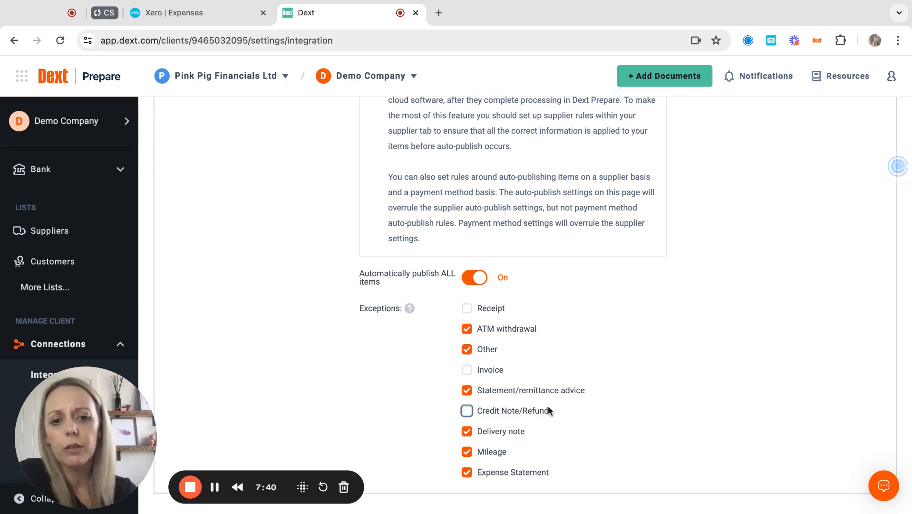
scroll(548, 406, "down", 1)
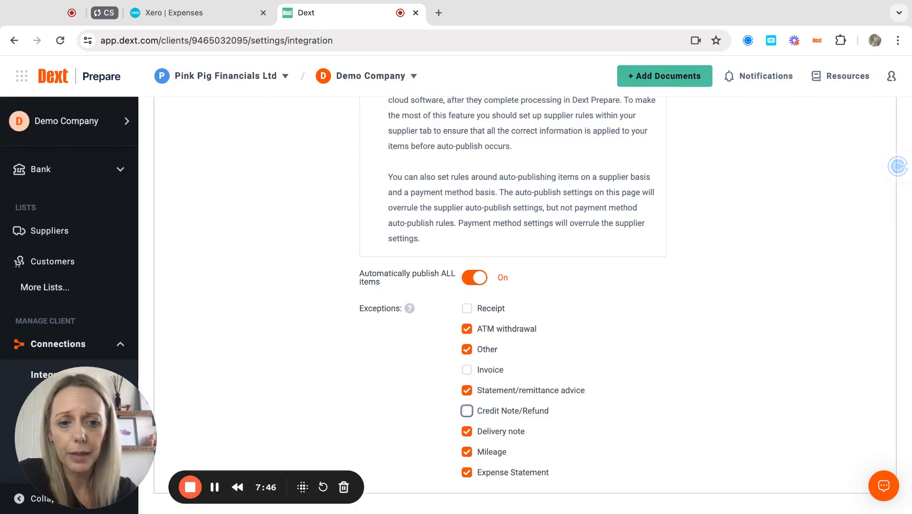
left_click(278, 481)
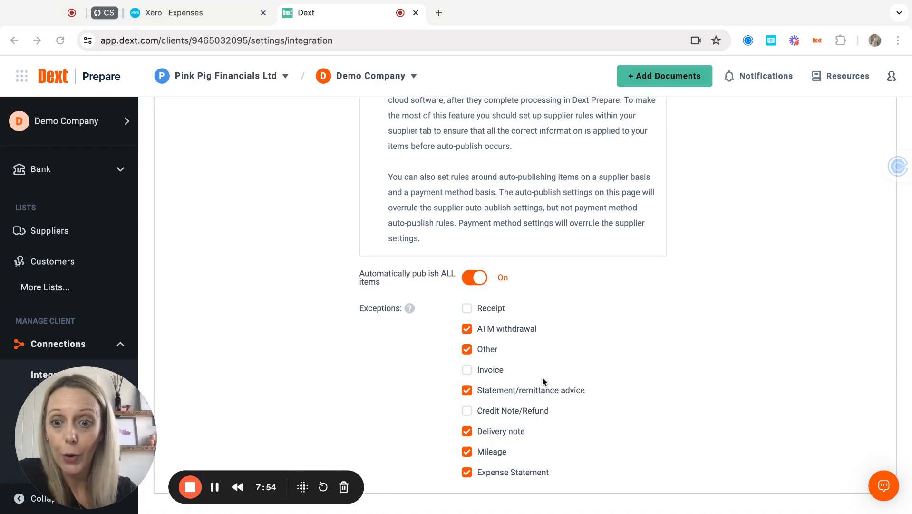
left_click(76, 423)
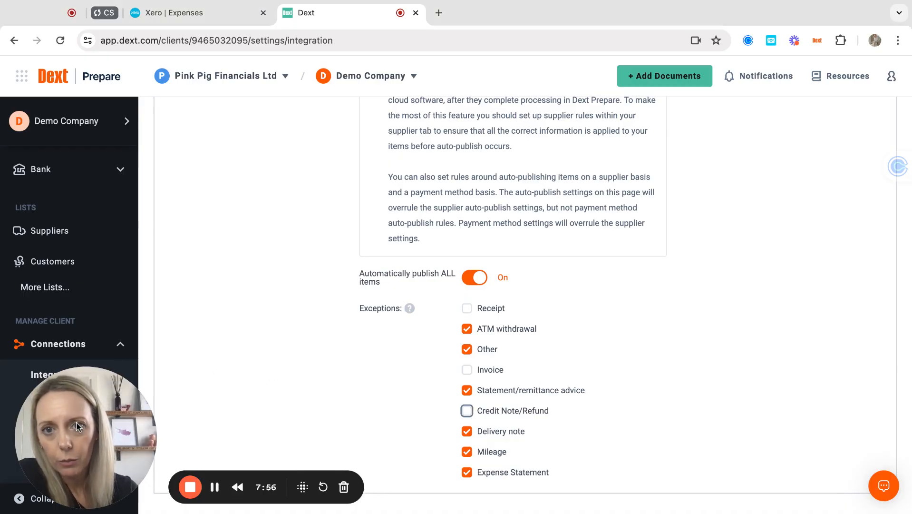
left_click_drag(90, 428, 304, 172)
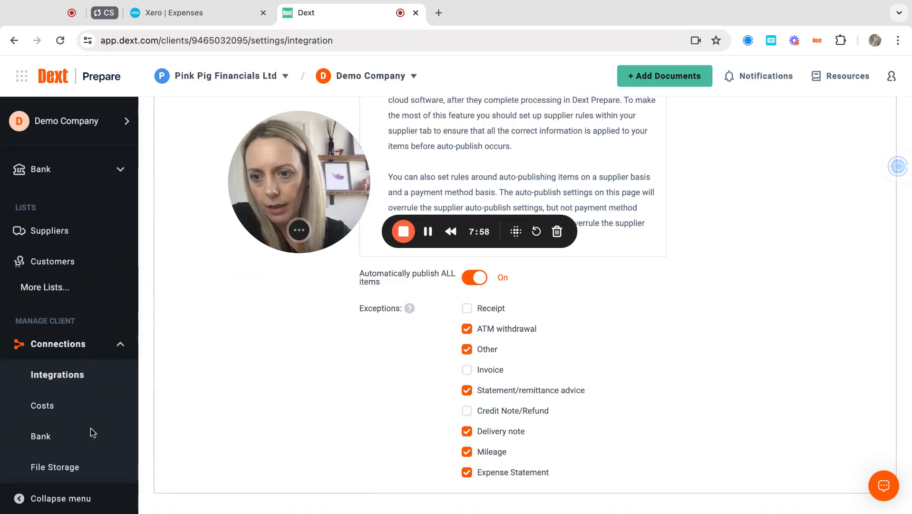
Open the client profile's System Settings and set the default payment status for invoices to Not paid.
scroll(75, 397, "down", 3)
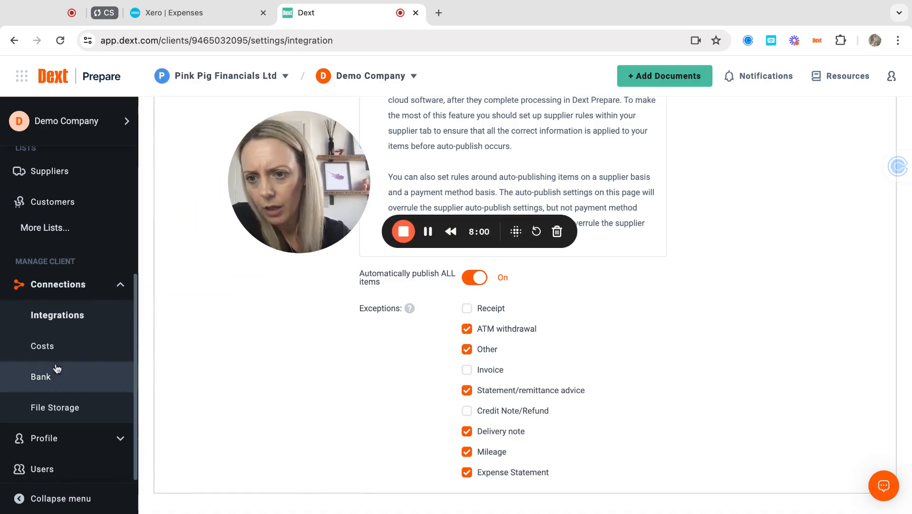
left_click(59, 440)
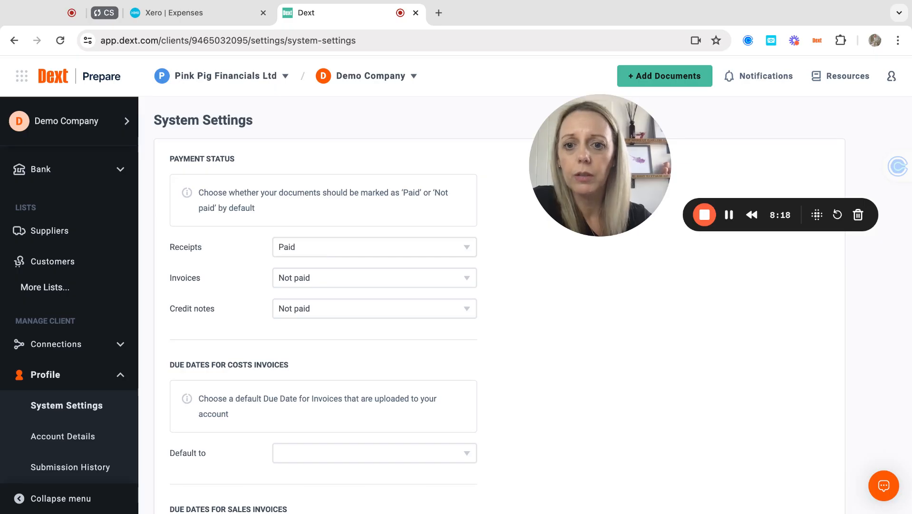
left_click(316, 280)
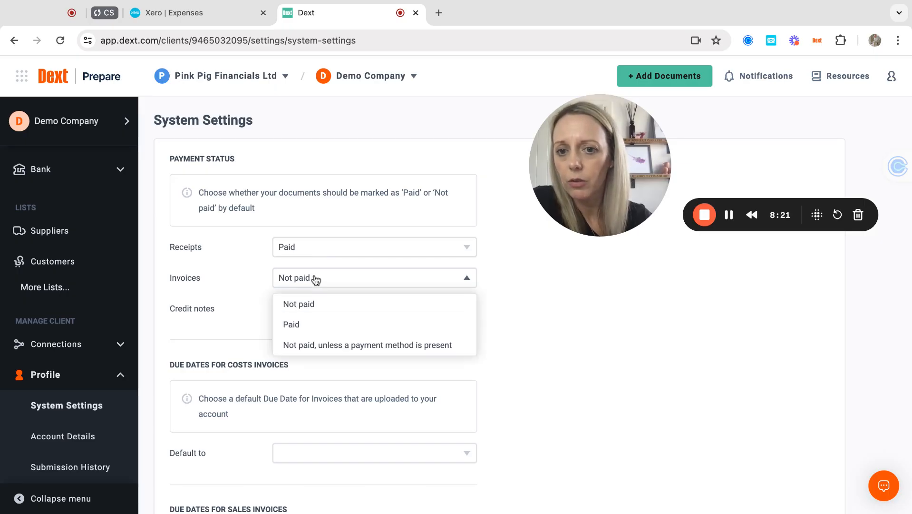
left_click(326, 304)
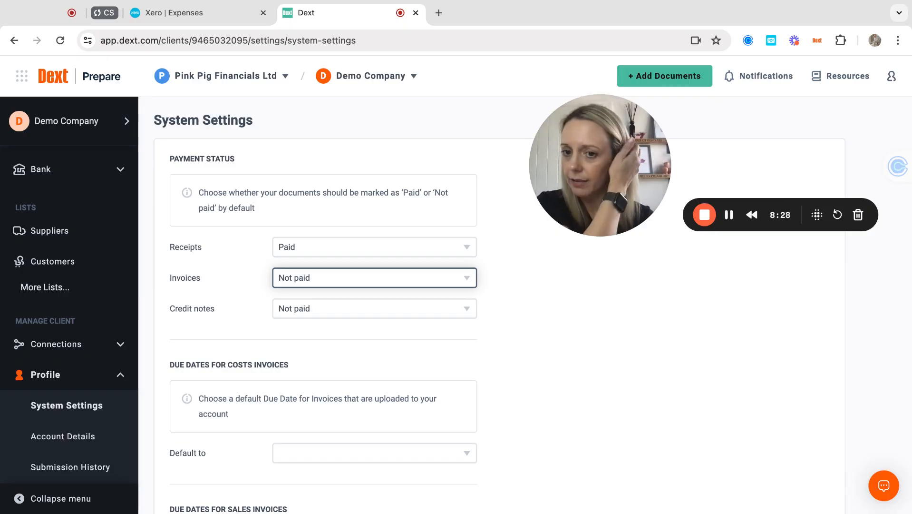
Try a number of days after the invoice date as the costs invoices' default due date, and settle on None.
scroll(366, 195, "down", 5)
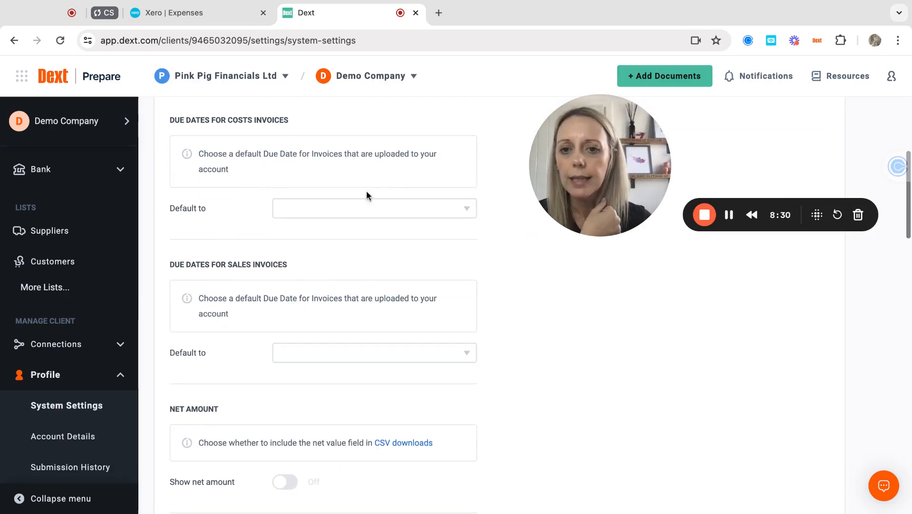
left_click(352, 212)
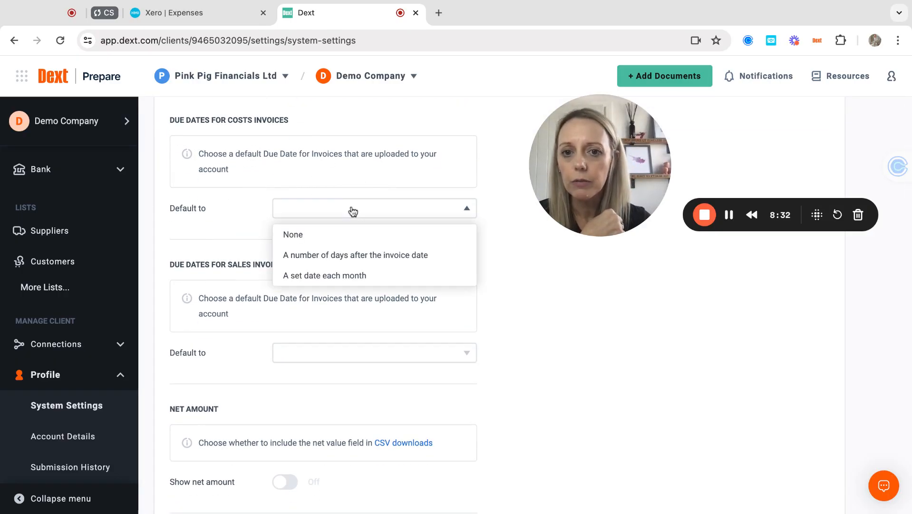
left_click(345, 257)
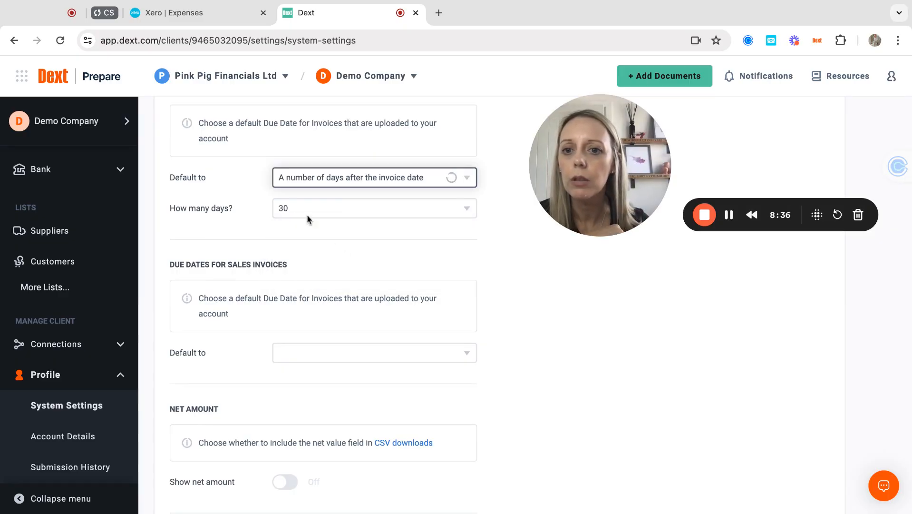
left_click(475, 177)
left_click(378, 204)
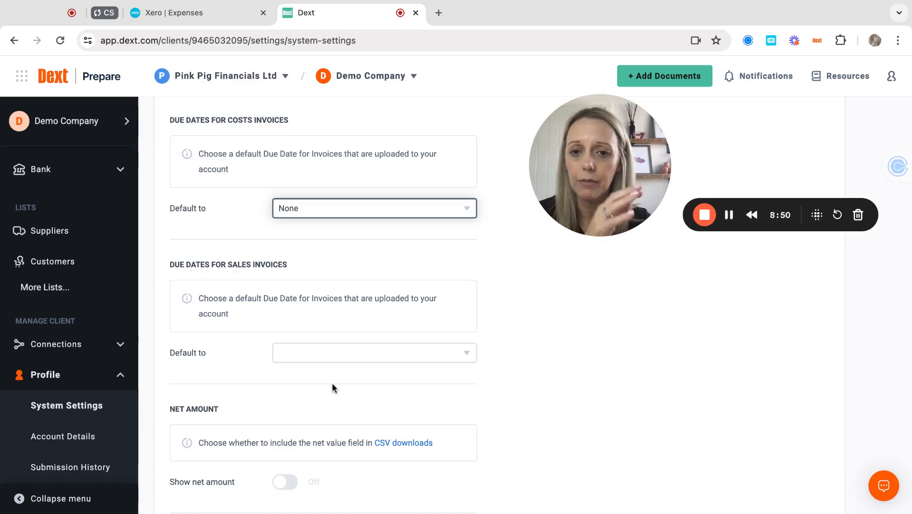
Set the default due date for sales invoices to a number of days after the invoice date, with 7 days.
left_click(319, 354)
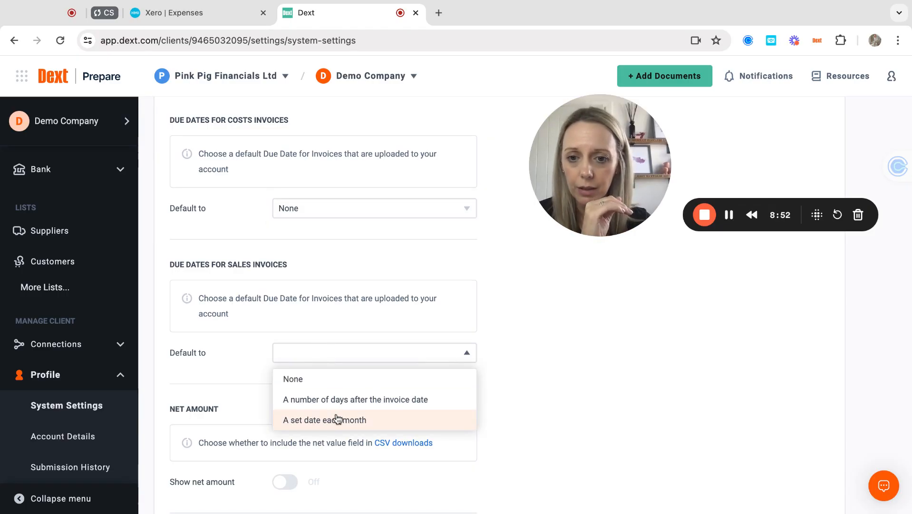
left_click(332, 400)
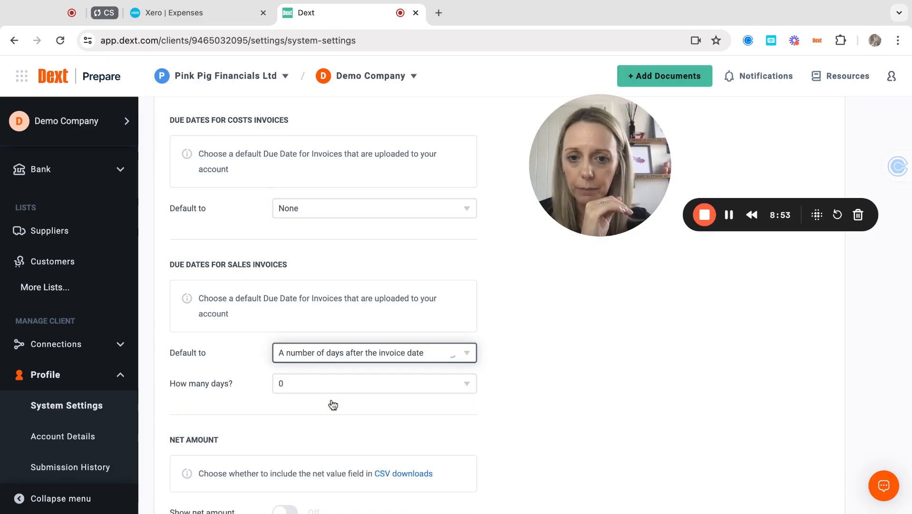
left_click(293, 385)
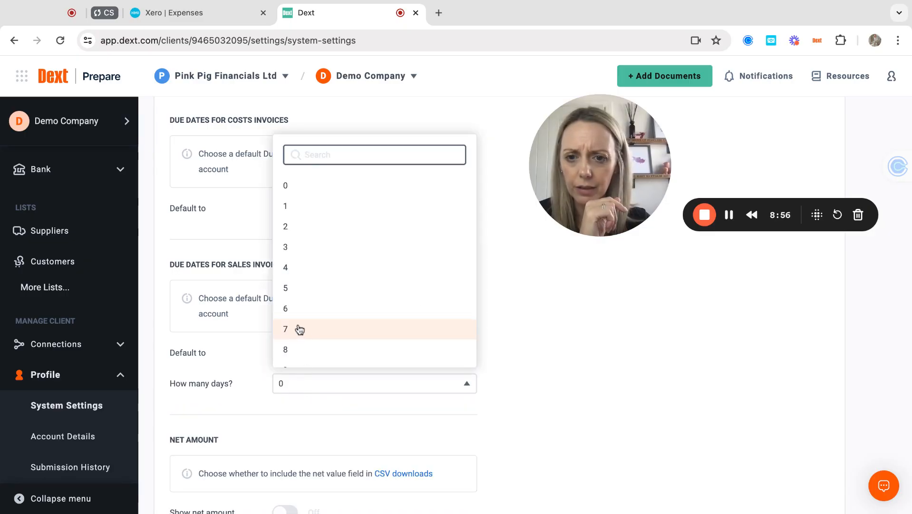
left_click(300, 329)
Set the handling of duplicate cost items to Review.
scroll(259, 399, "down", 3)
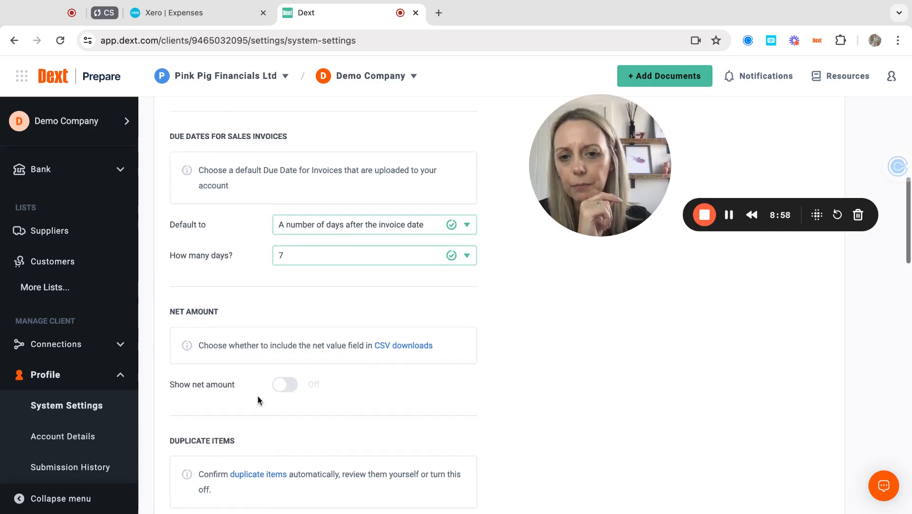
scroll(259, 400, "down", 2)
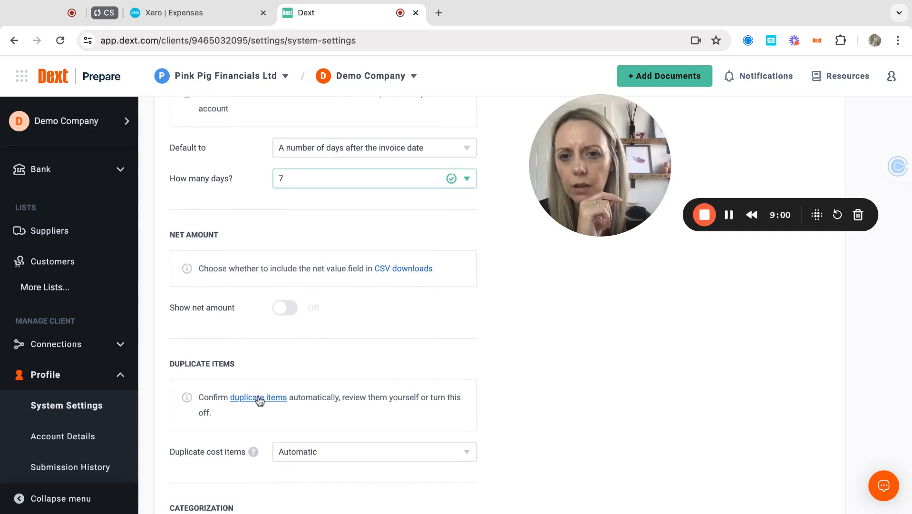
scroll(259, 399, "down", 1)
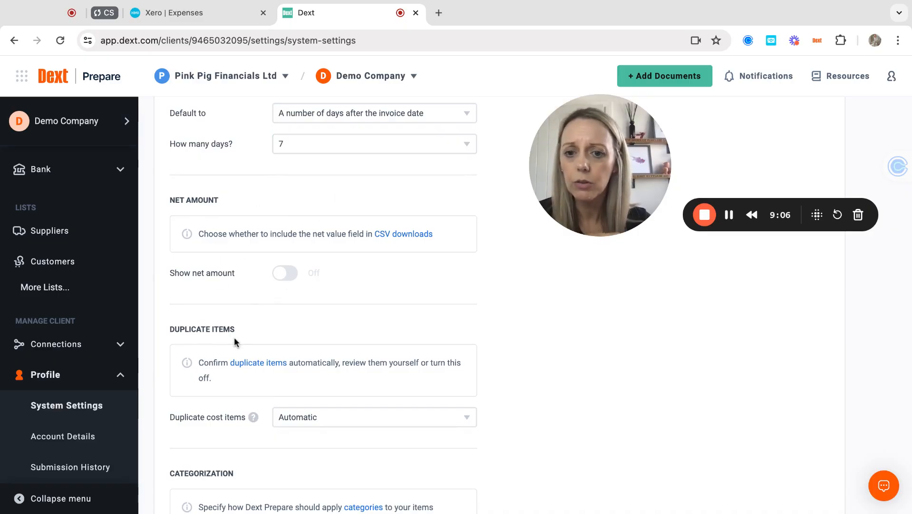
scroll(234, 341, "down", 2)
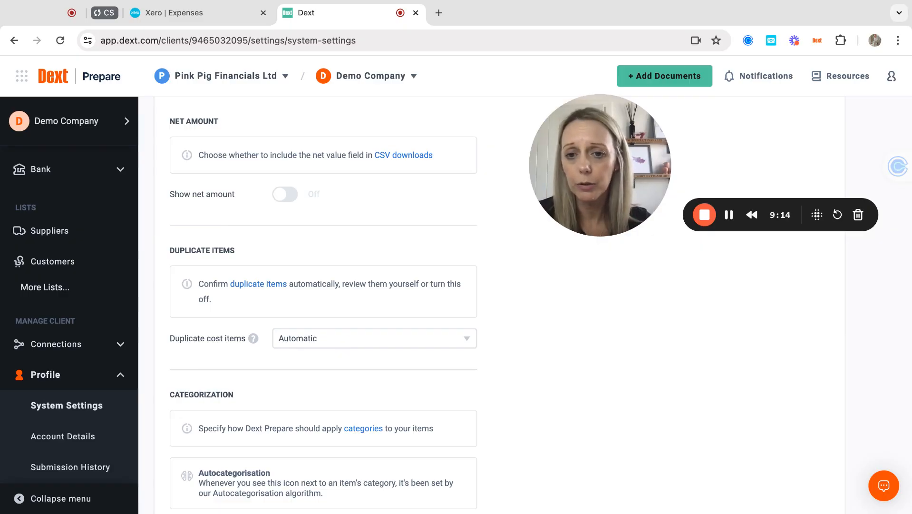
left_click(328, 338)
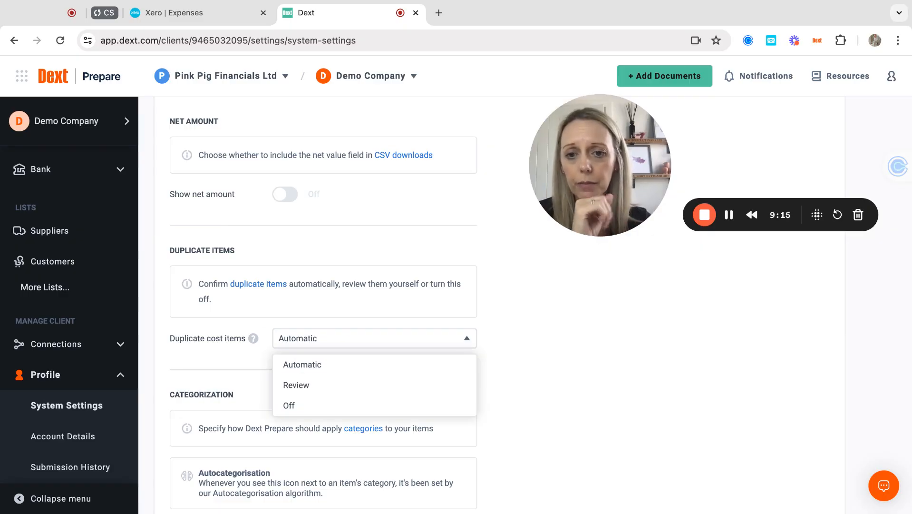
left_click(323, 386)
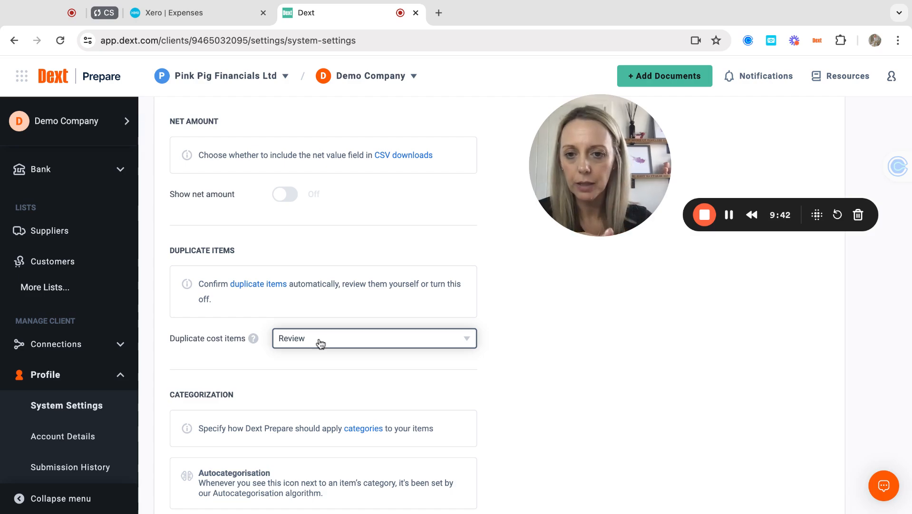
Set the download format for bank statements to Xero CSV (UK Dates).
scroll(308, 379, "down", 5)
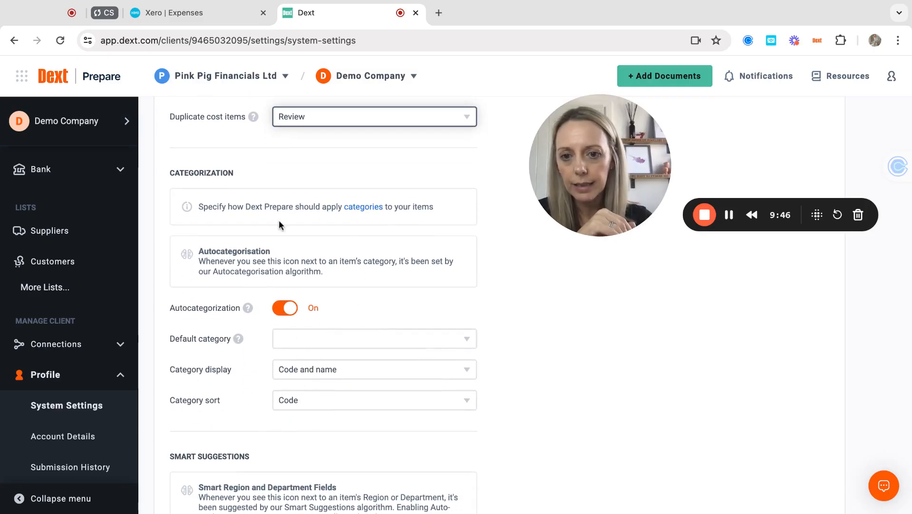
scroll(273, 356, "down", 4)
scroll(272, 356, "down", 7)
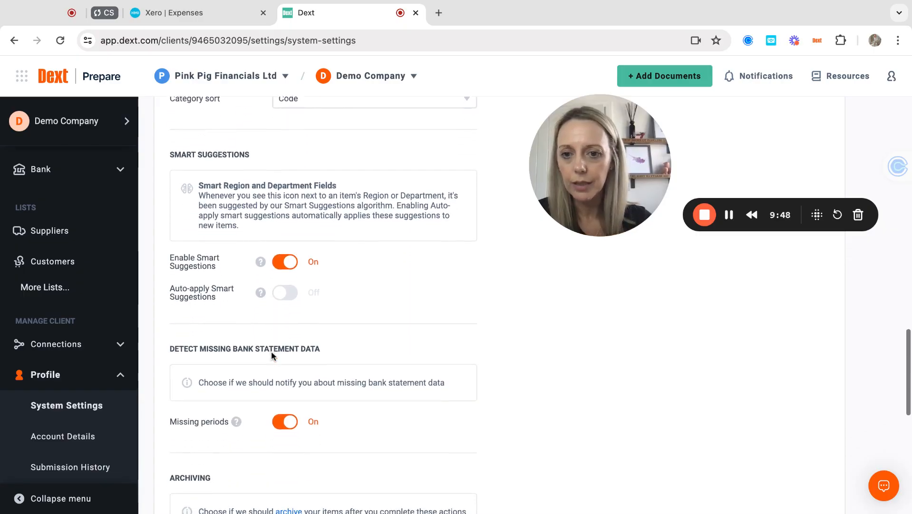
scroll(323, 304, "down", 5)
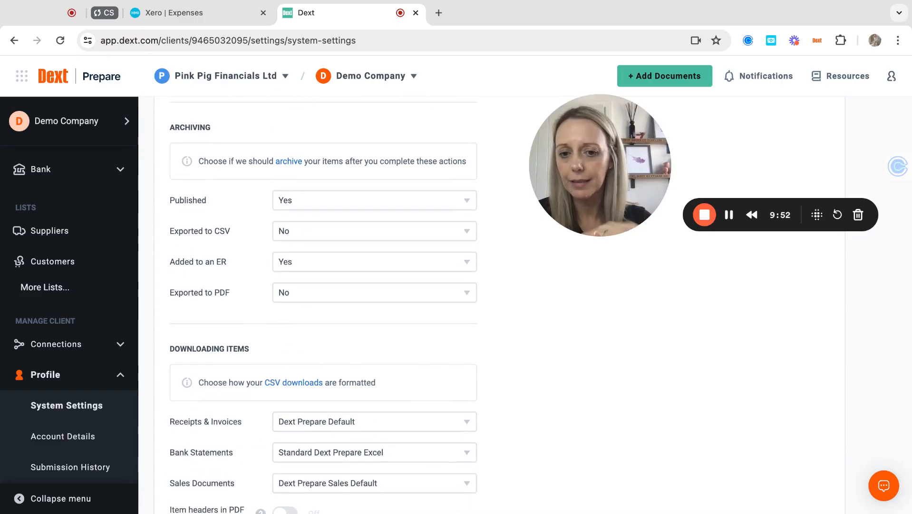
scroll(324, 304, "down", 3)
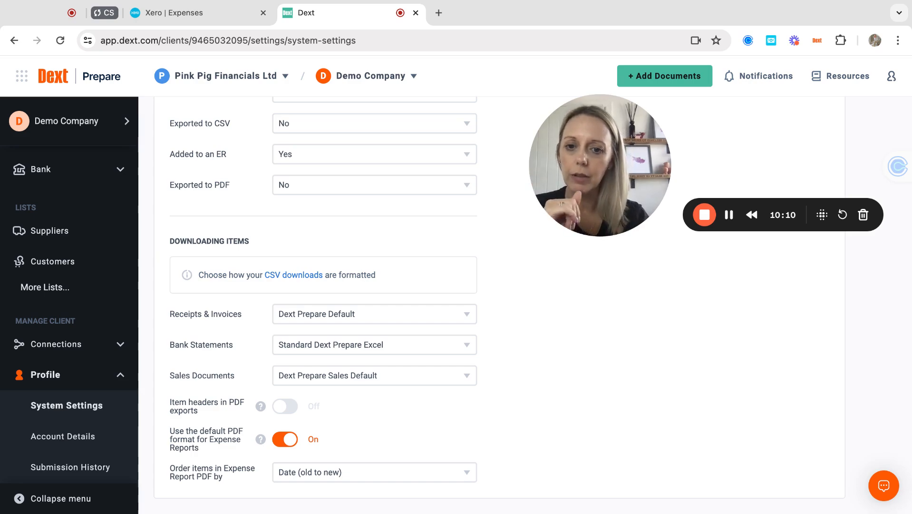
left_click(386, 345)
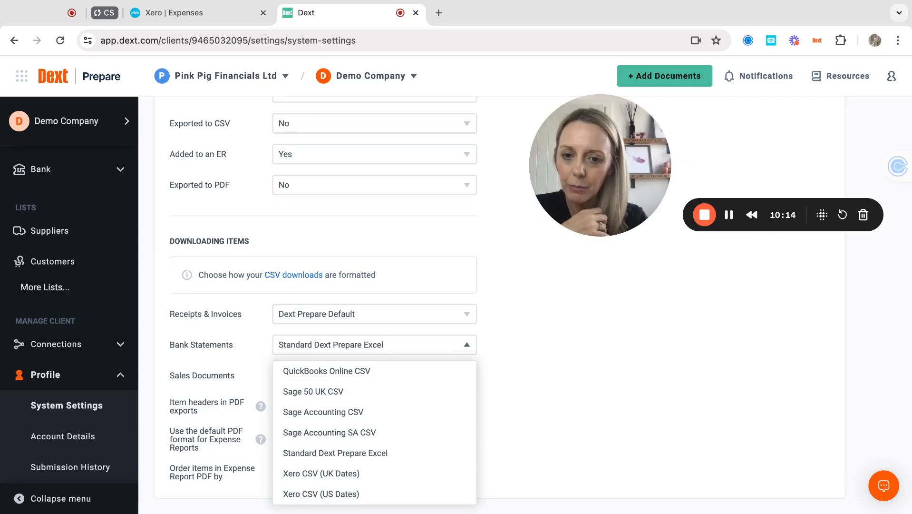
left_click(374, 476)
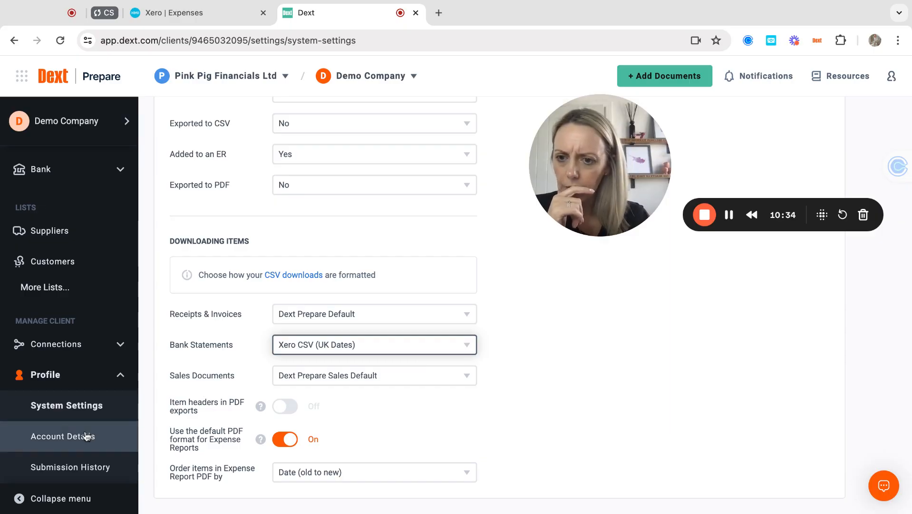
Open the client's Users page, view the user's email-in addresses, and copy the single-document address for costs.
scroll(88, 434, "down", 1)
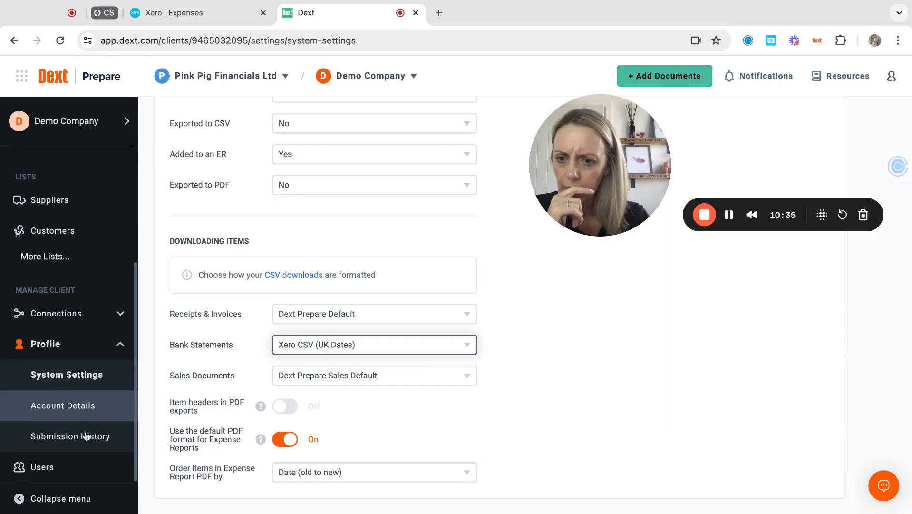
left_click(54, 468)
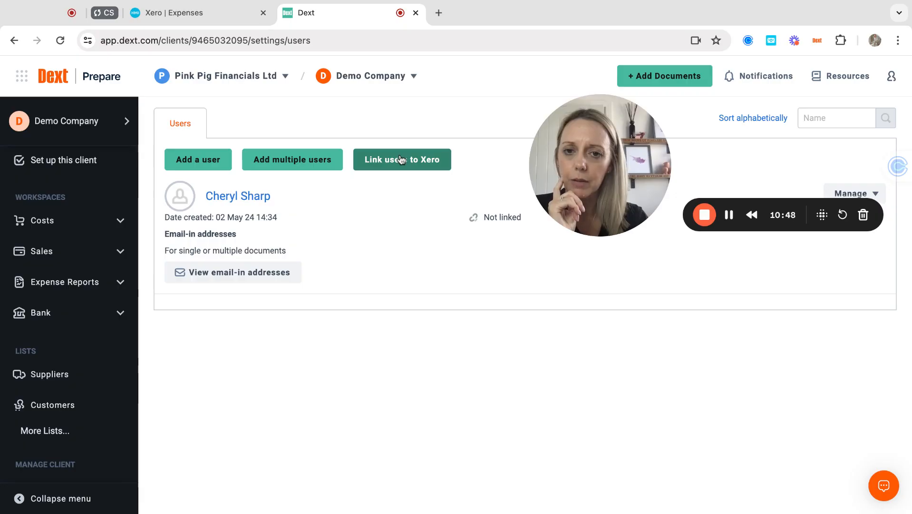
left_click(239, 274)
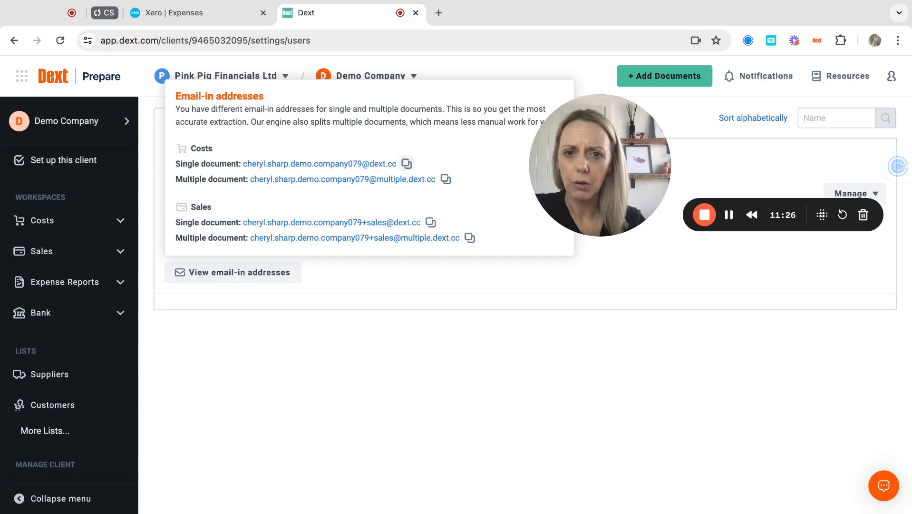
left_click(406, 163)
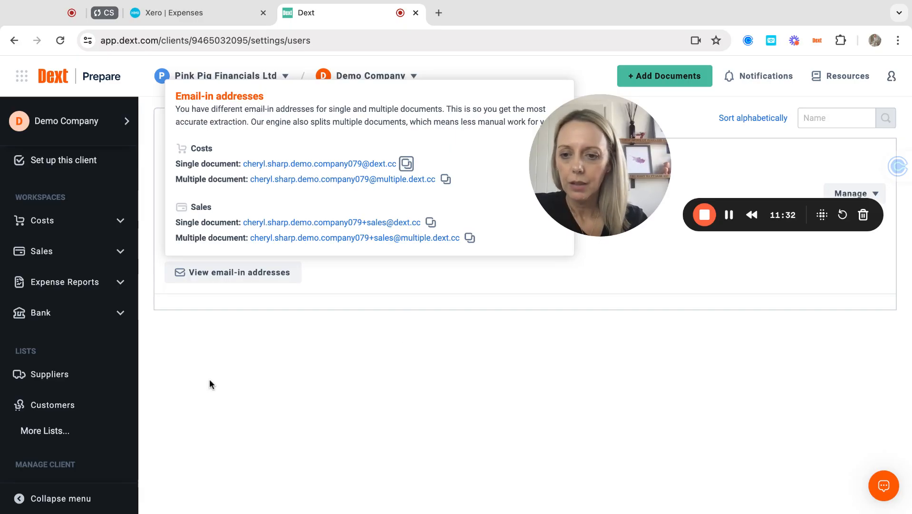
scroll(66, 412, "down", 3)
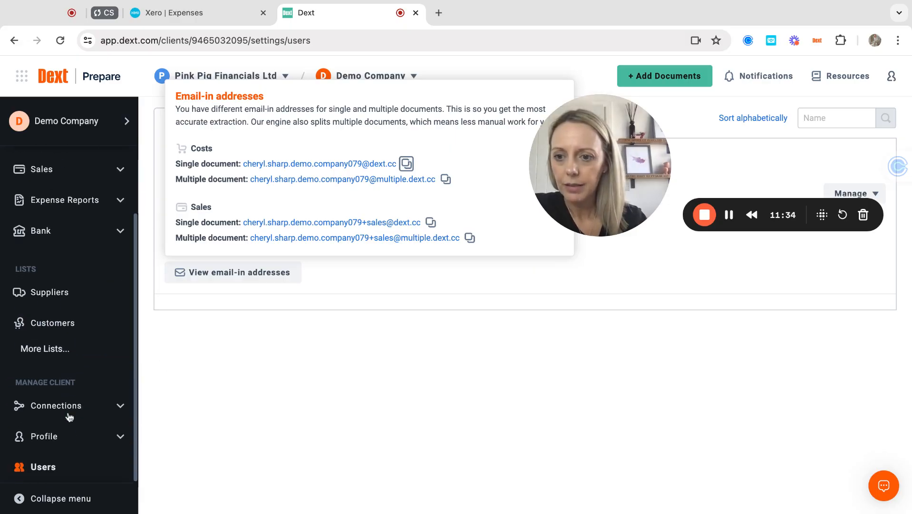
scroll(69, 404, "up", 3)
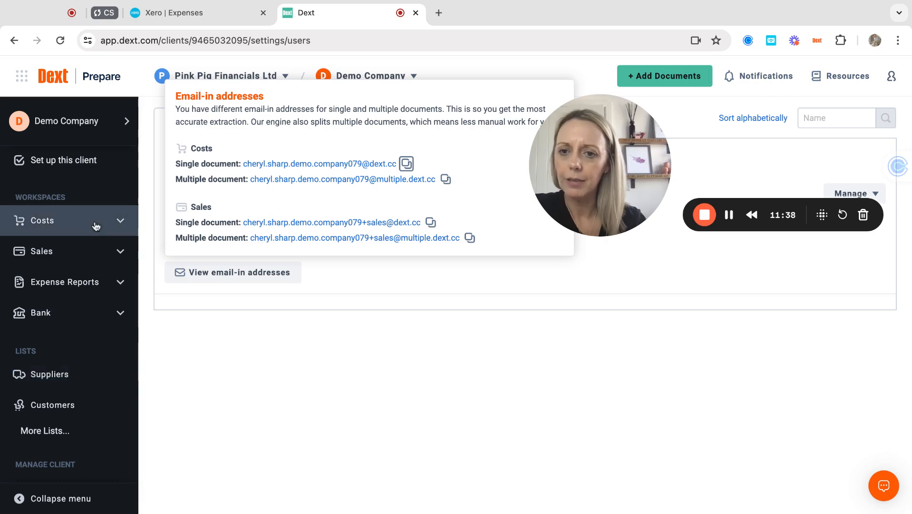
left_click(352, 298)
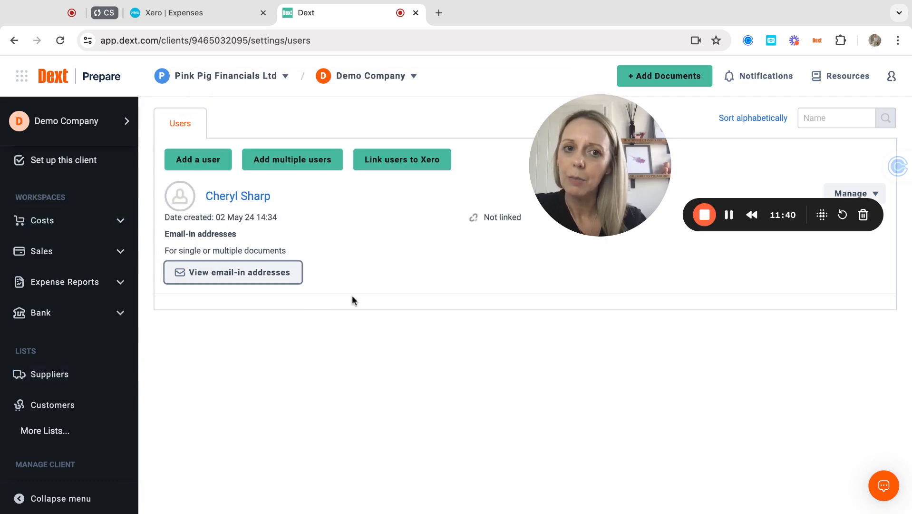